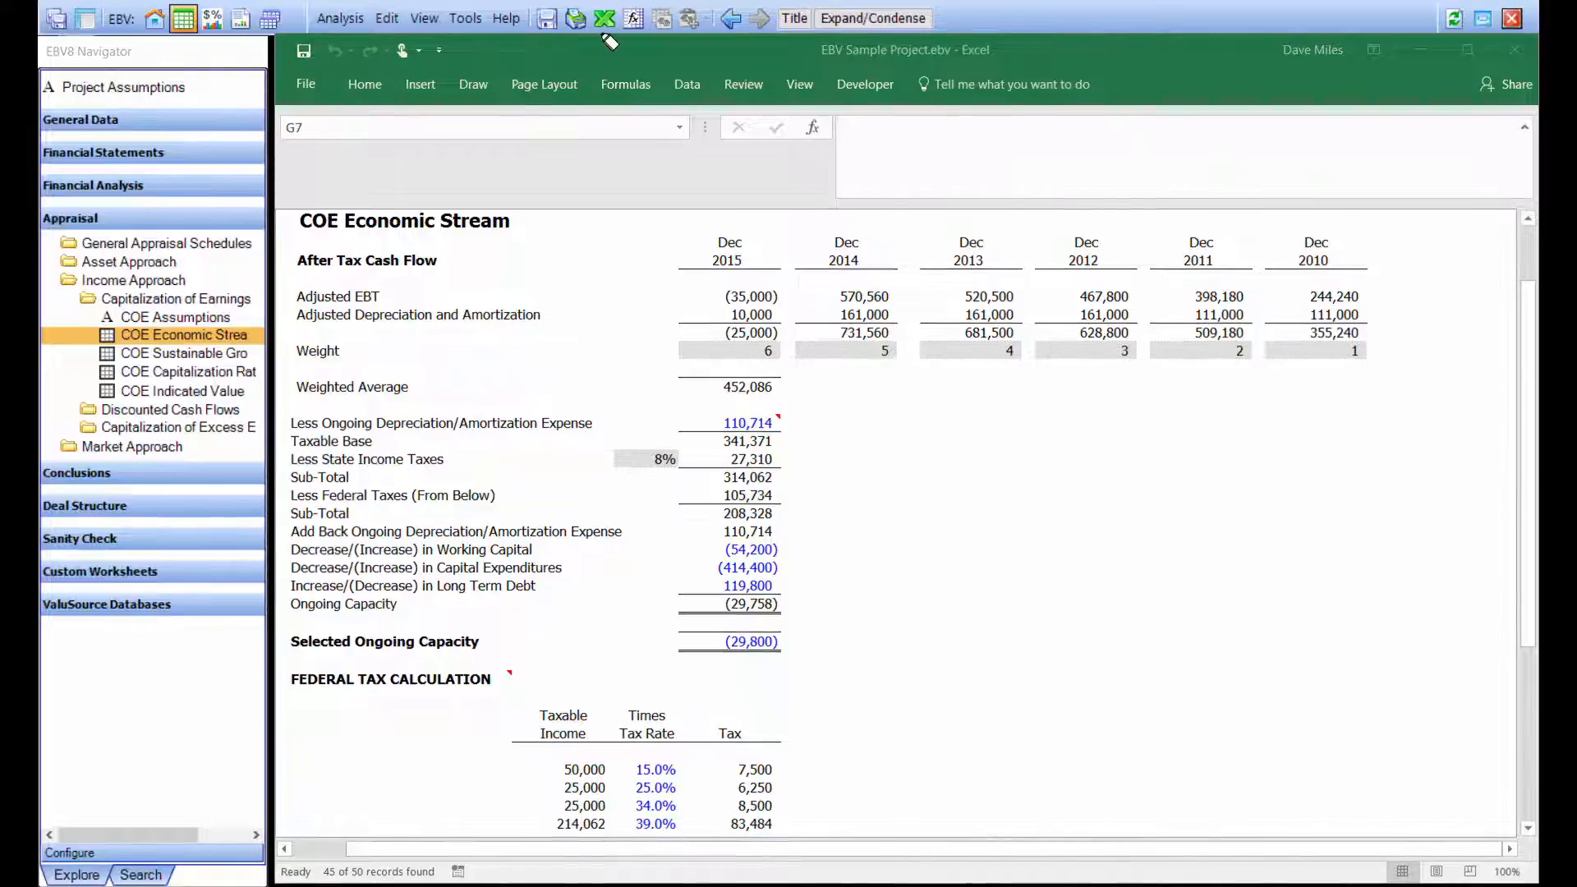
# Open the COE Economic Stream schedule for editing directly in Excel.
pyautogui.moveTo(607, 39); pyautogui.dragTo(575, 134)
pyautogui.moveTo(611, 79); pyautogui.dragTo(635, 103)
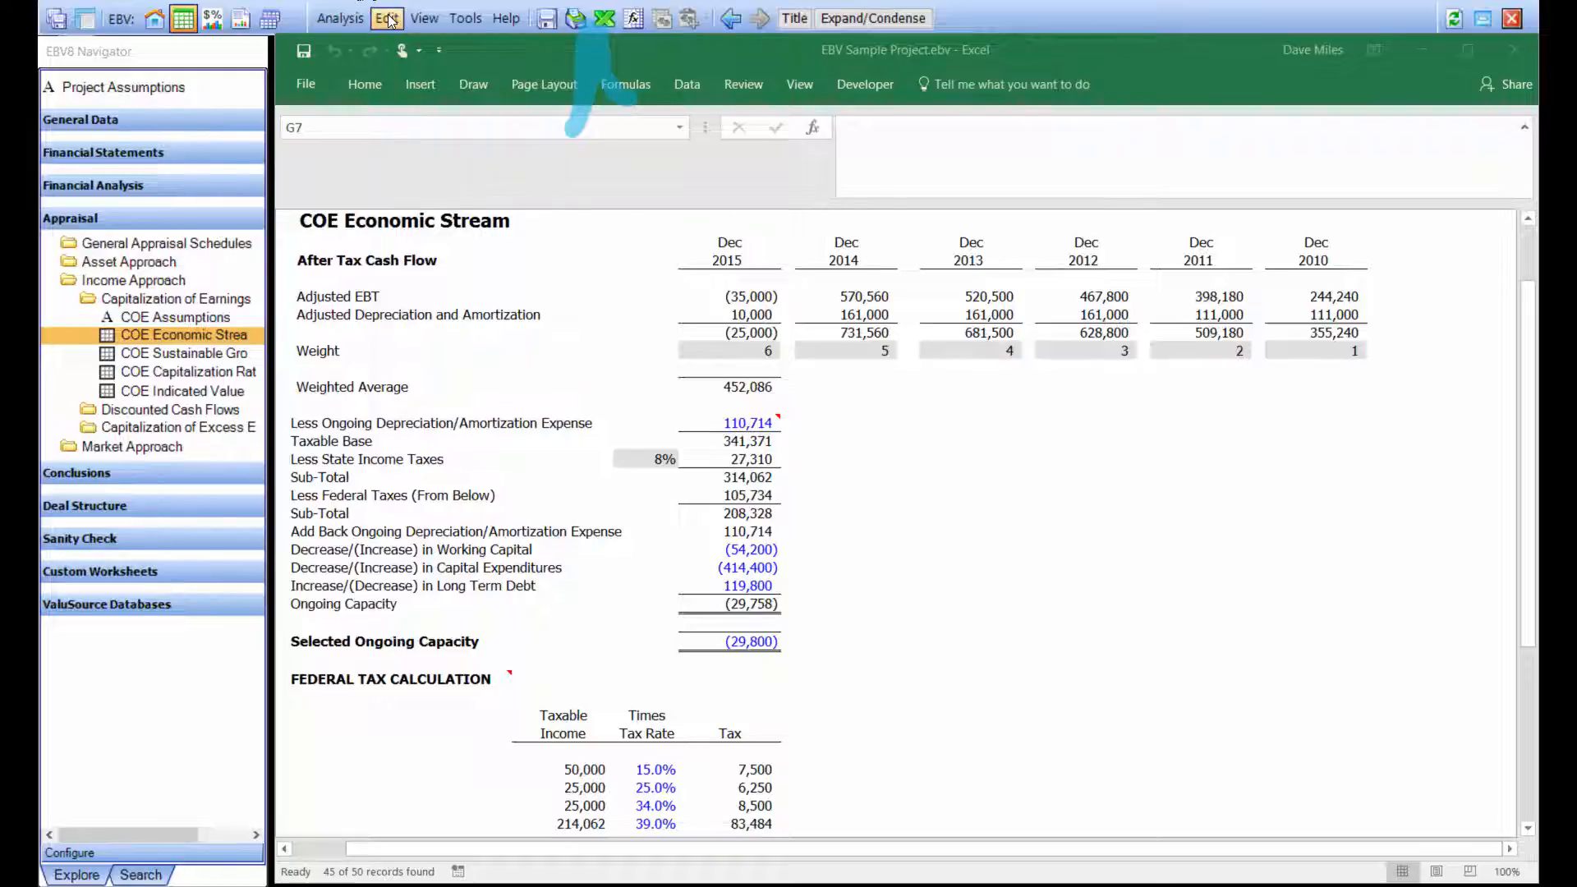
pyautogui.click(387, 18)
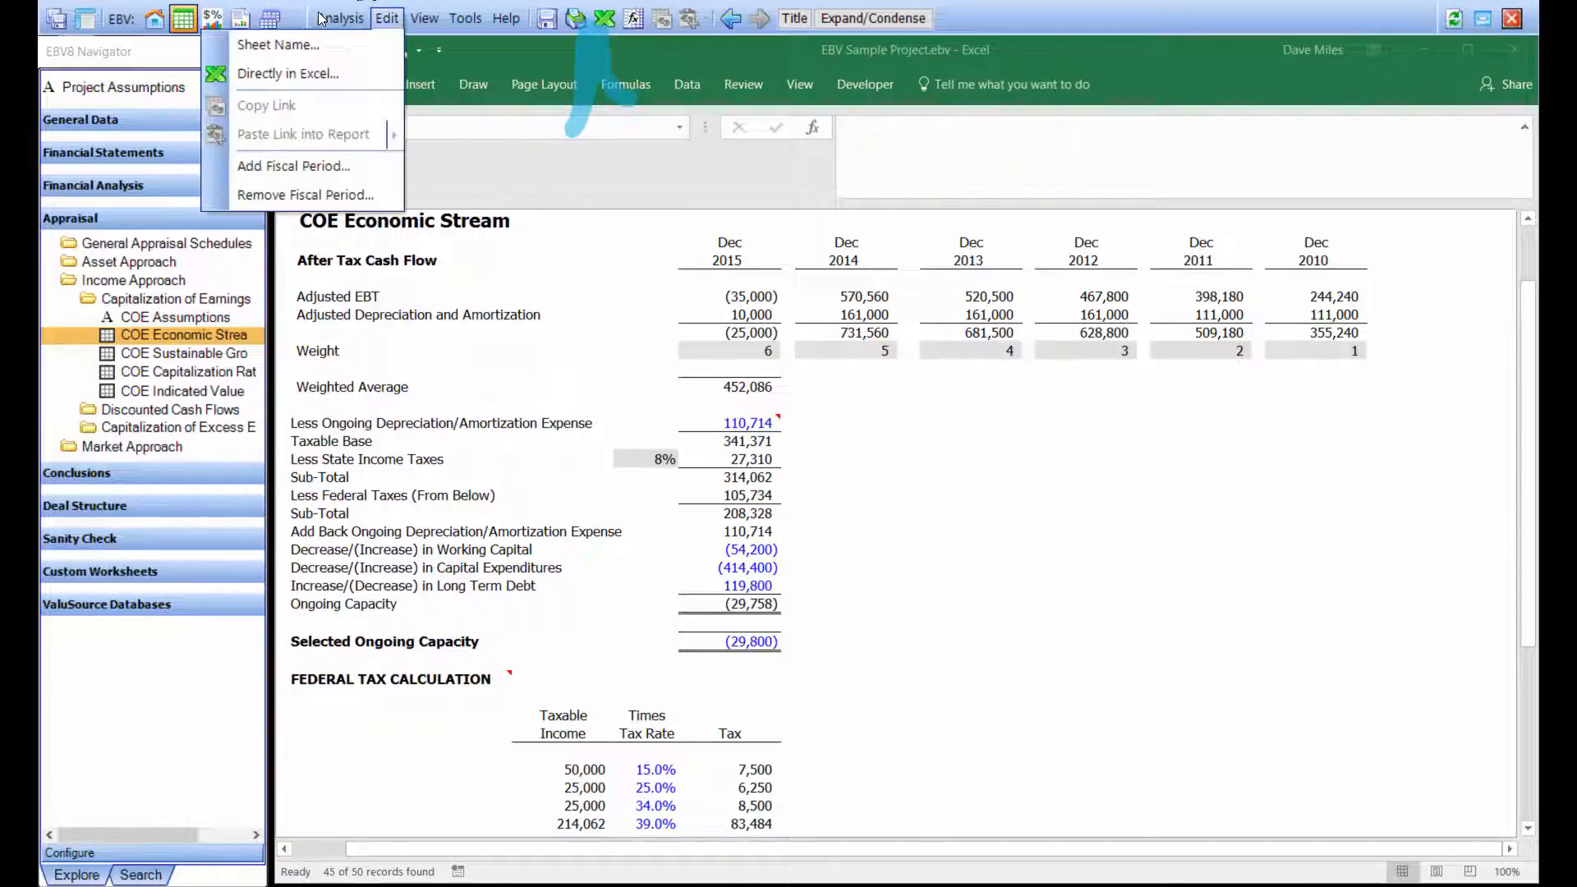
pyautogui.click(357, 74)
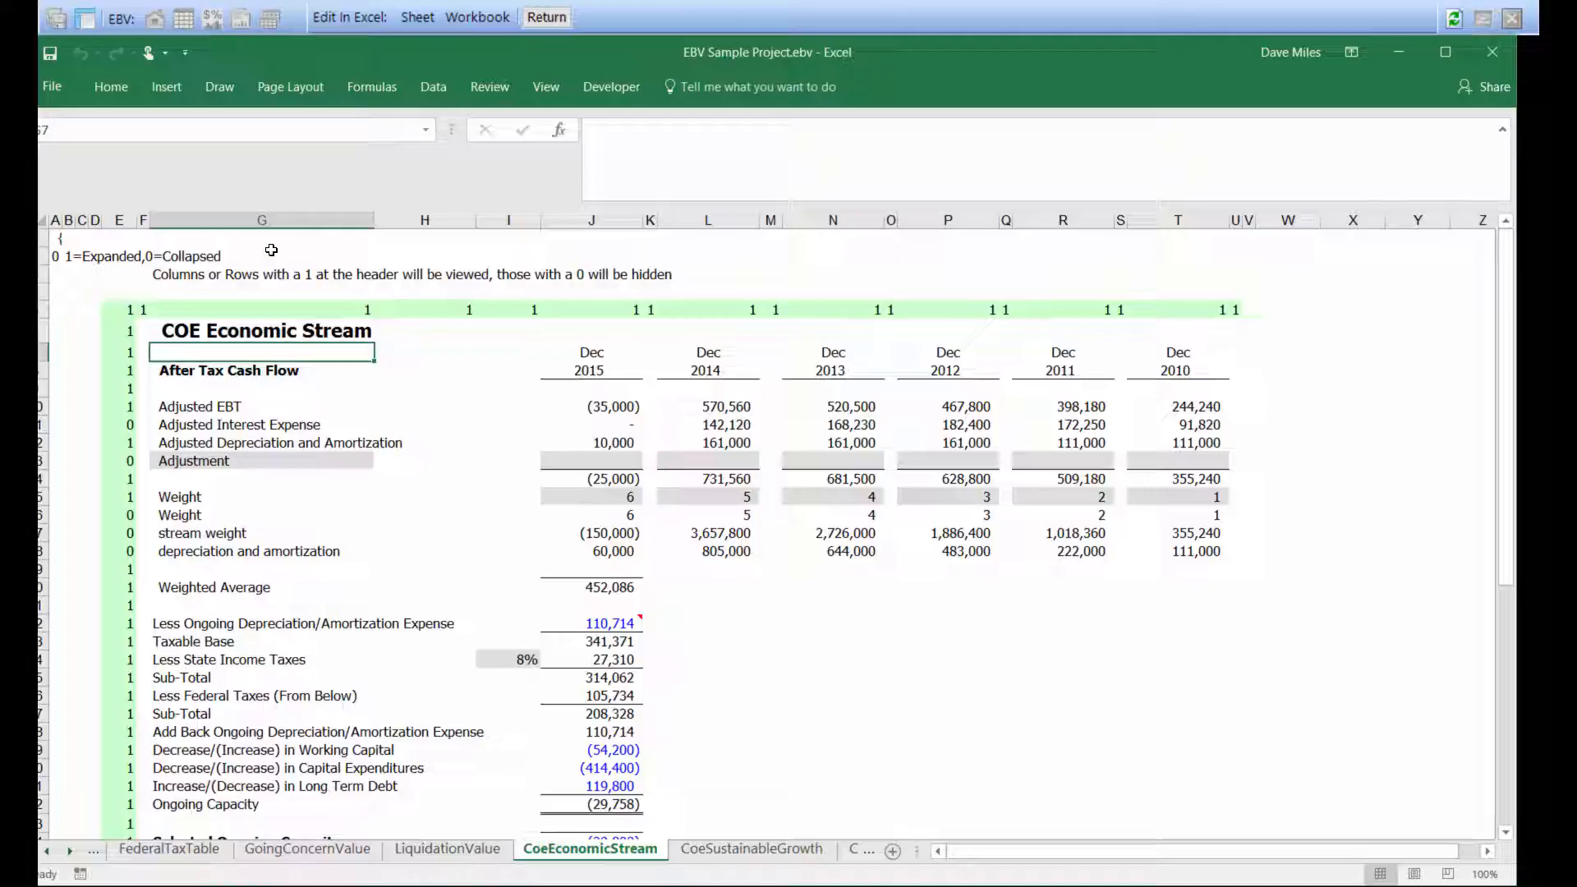
pyautogui.moveTo(283, 238)
pyautogui.mouseDown()
pyautogui.moveTo(305, 275)
pyautogui.moveTo(828, 269)
pyautogui.mouseUp()
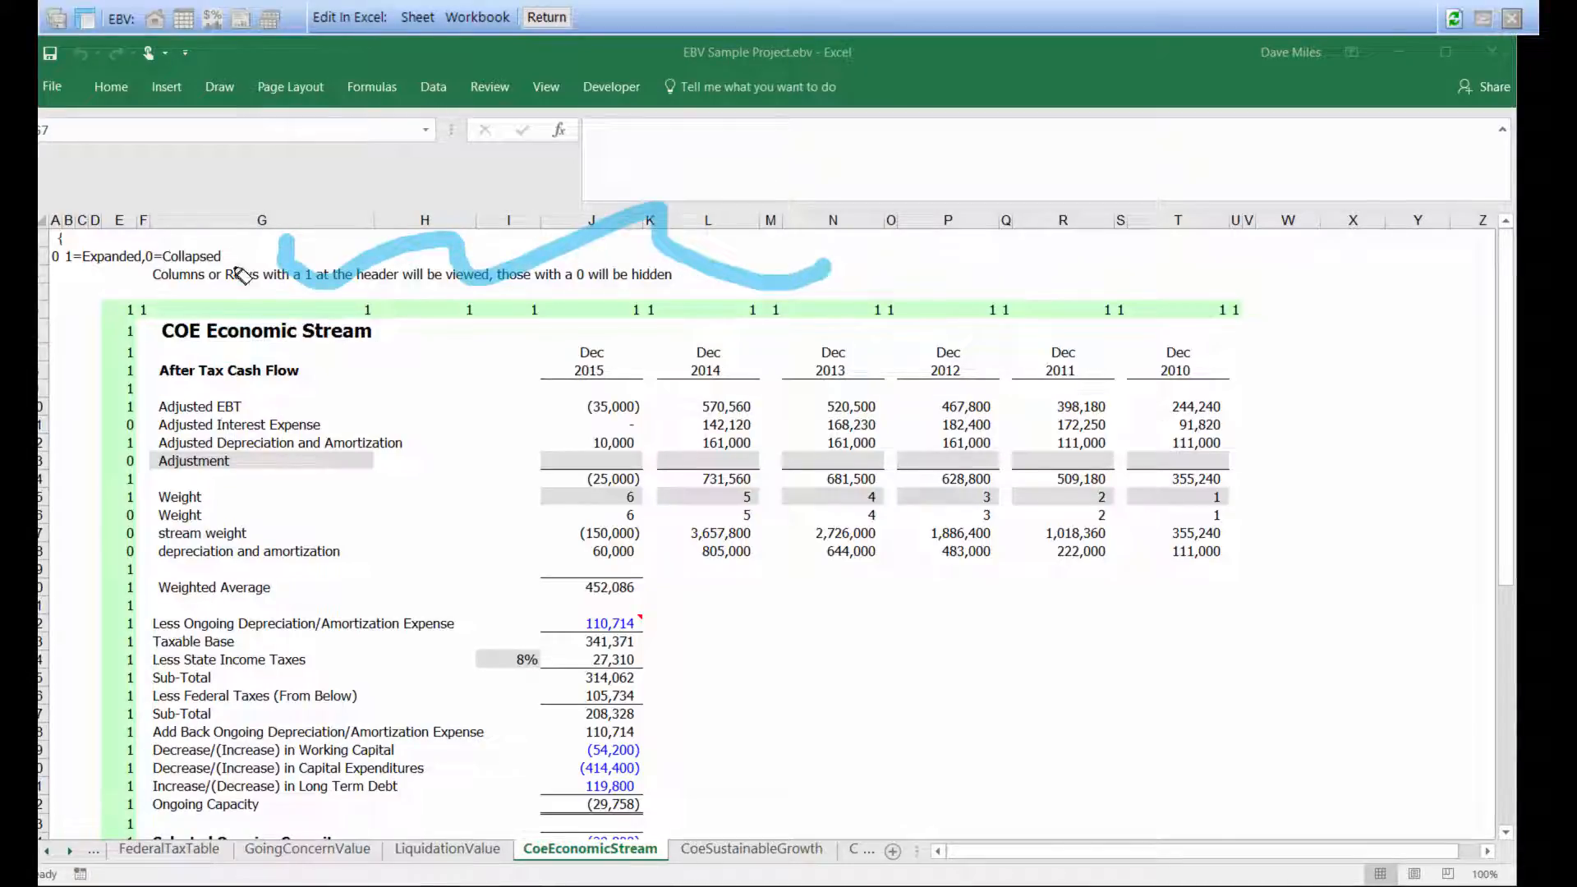
pyautogui.moveTo(58, 275)
pyautogui.mouseDown()
pyautogui.moveTo(49, 441)
pyautogui.moveTo(87, 645)
pyautogui.mouseUp()
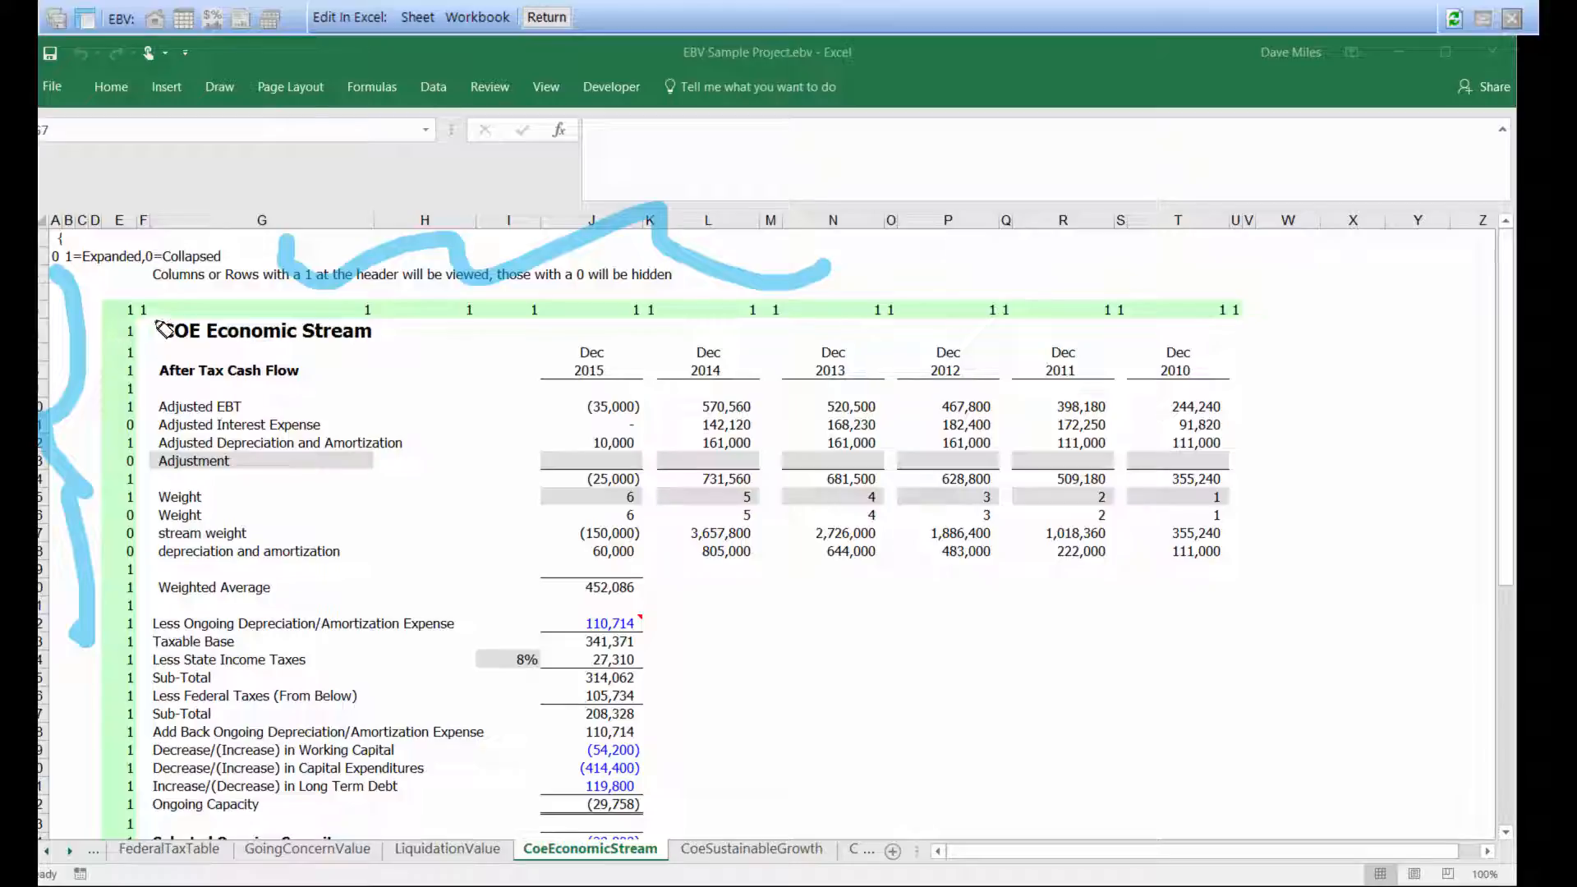
pyautogui.moveTo(123, 309); pyautogui.dragTo(489, 346)
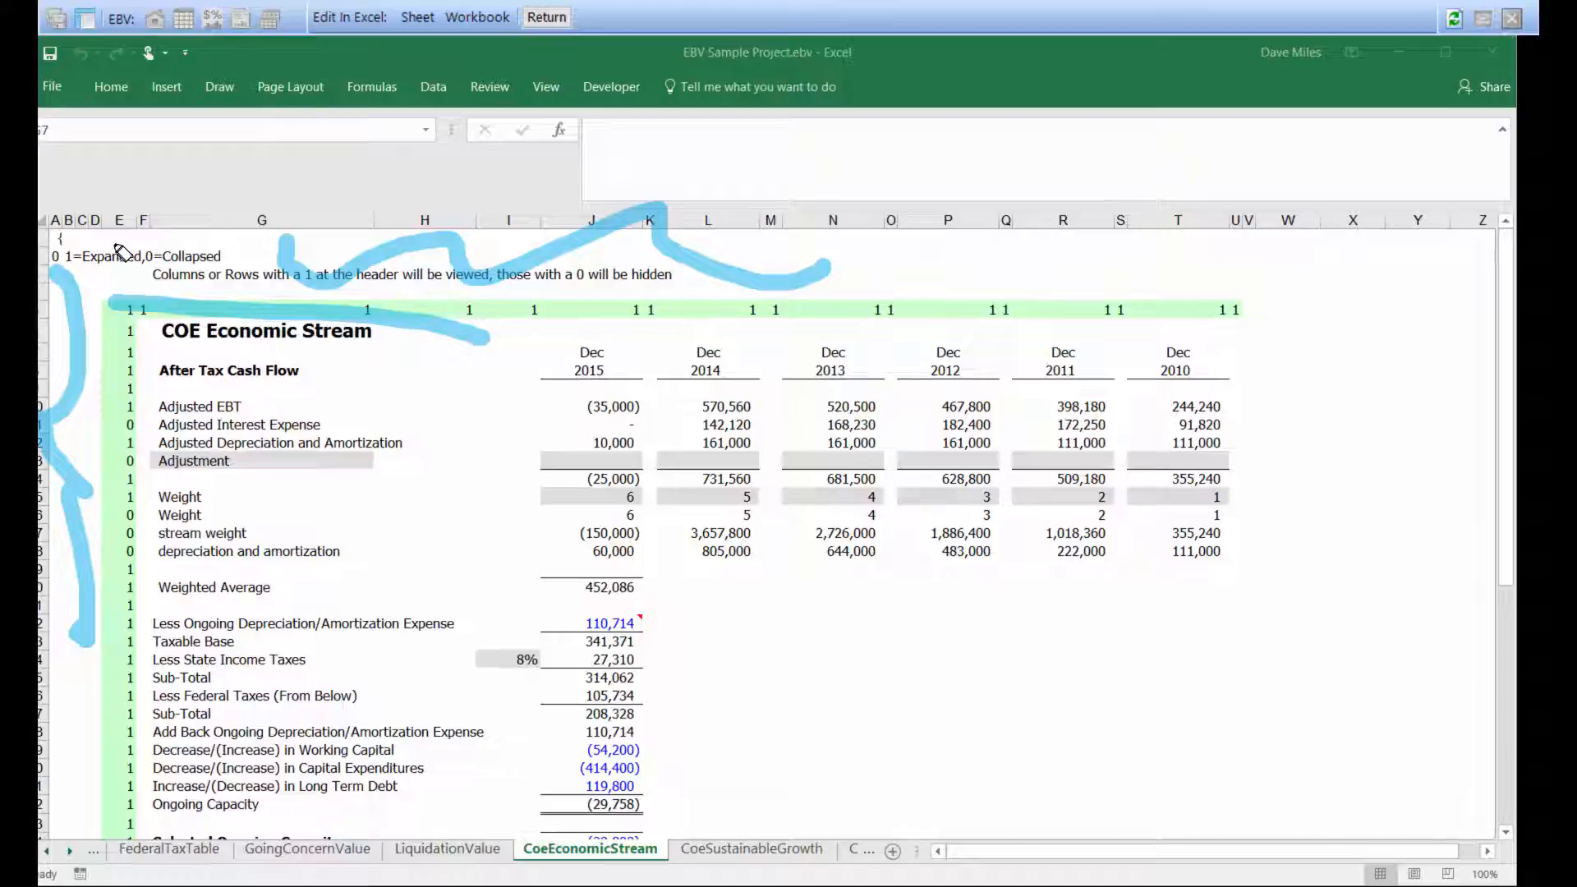
pyautogui.moveTo(115, 246); pyautogui.dragTo(117, 571)
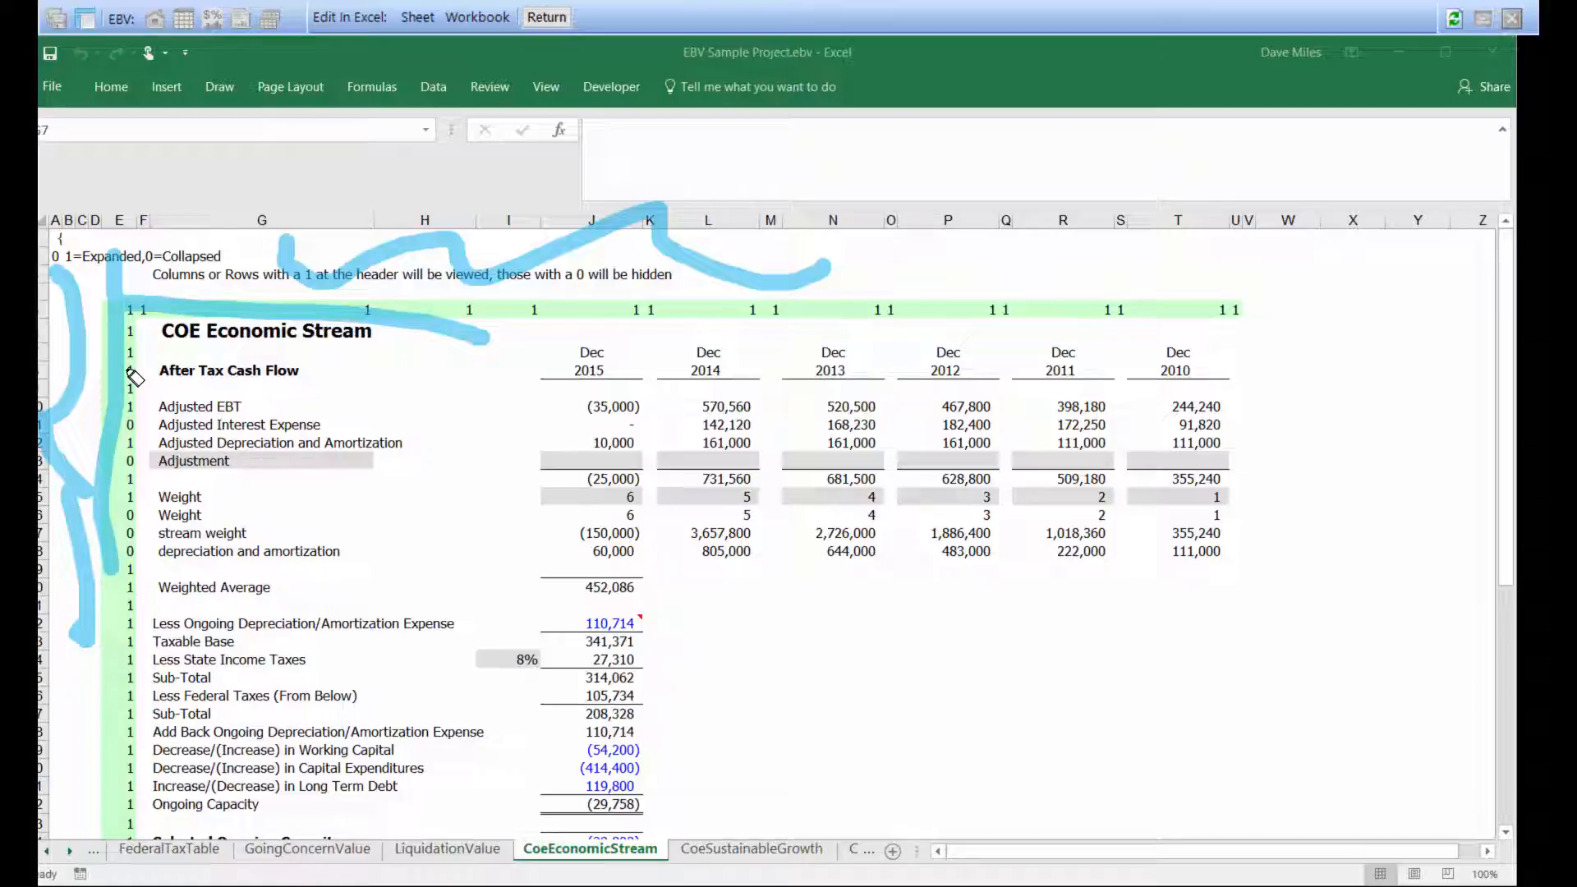
pyautogui.press('e')
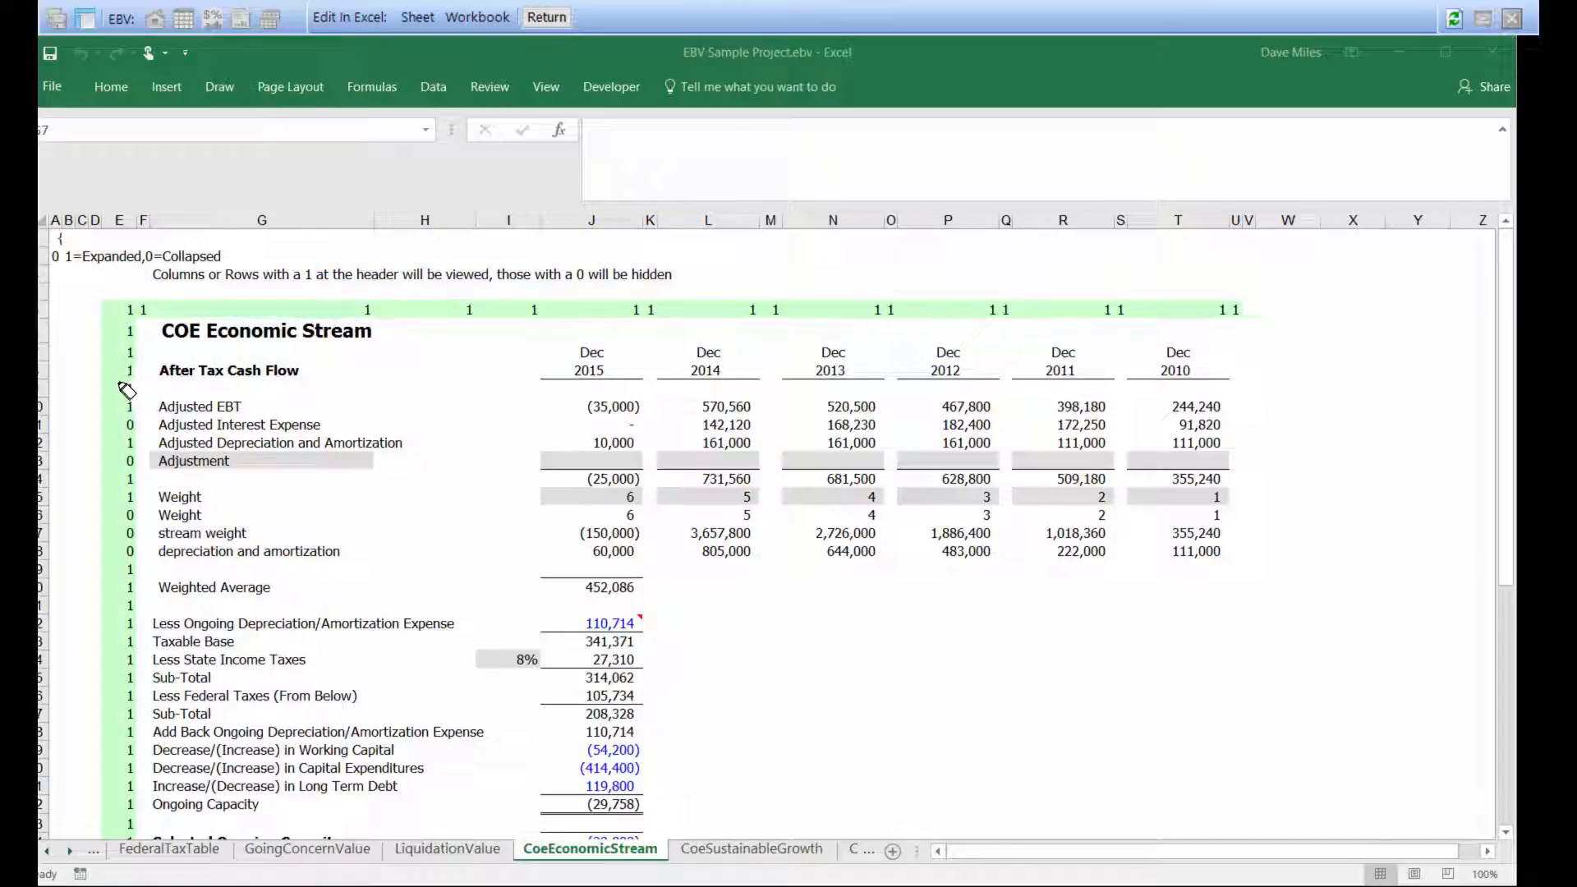
pyautogui.moveTo(123, 384); pyautogui.dragTo(40, 393)
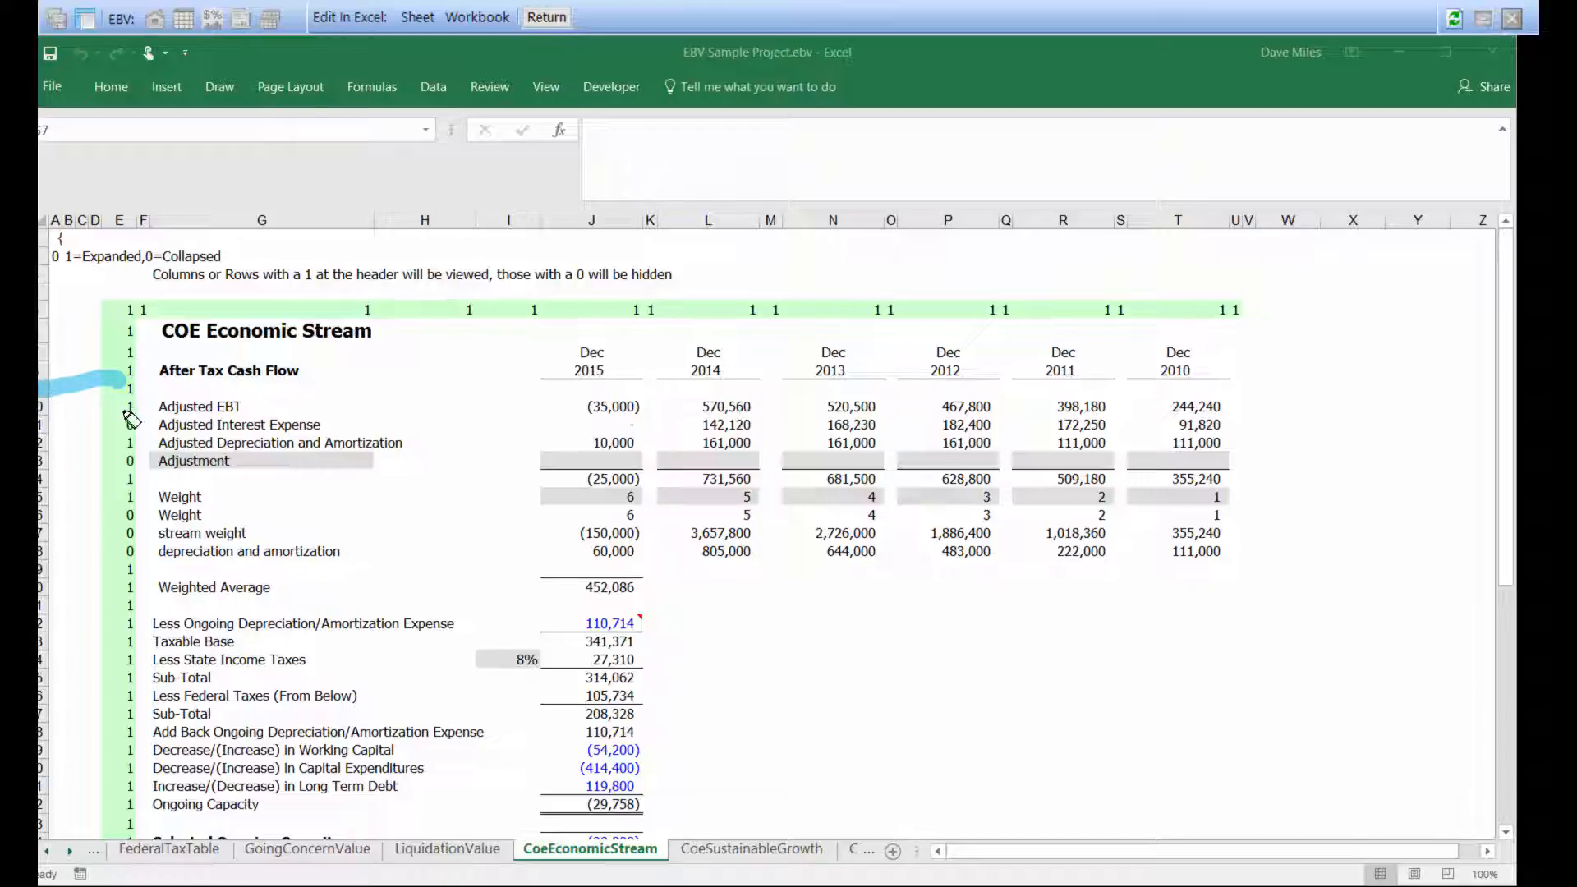
pyautogui.moveTo(123, 424); pyautogui.dragTo(41, 433)
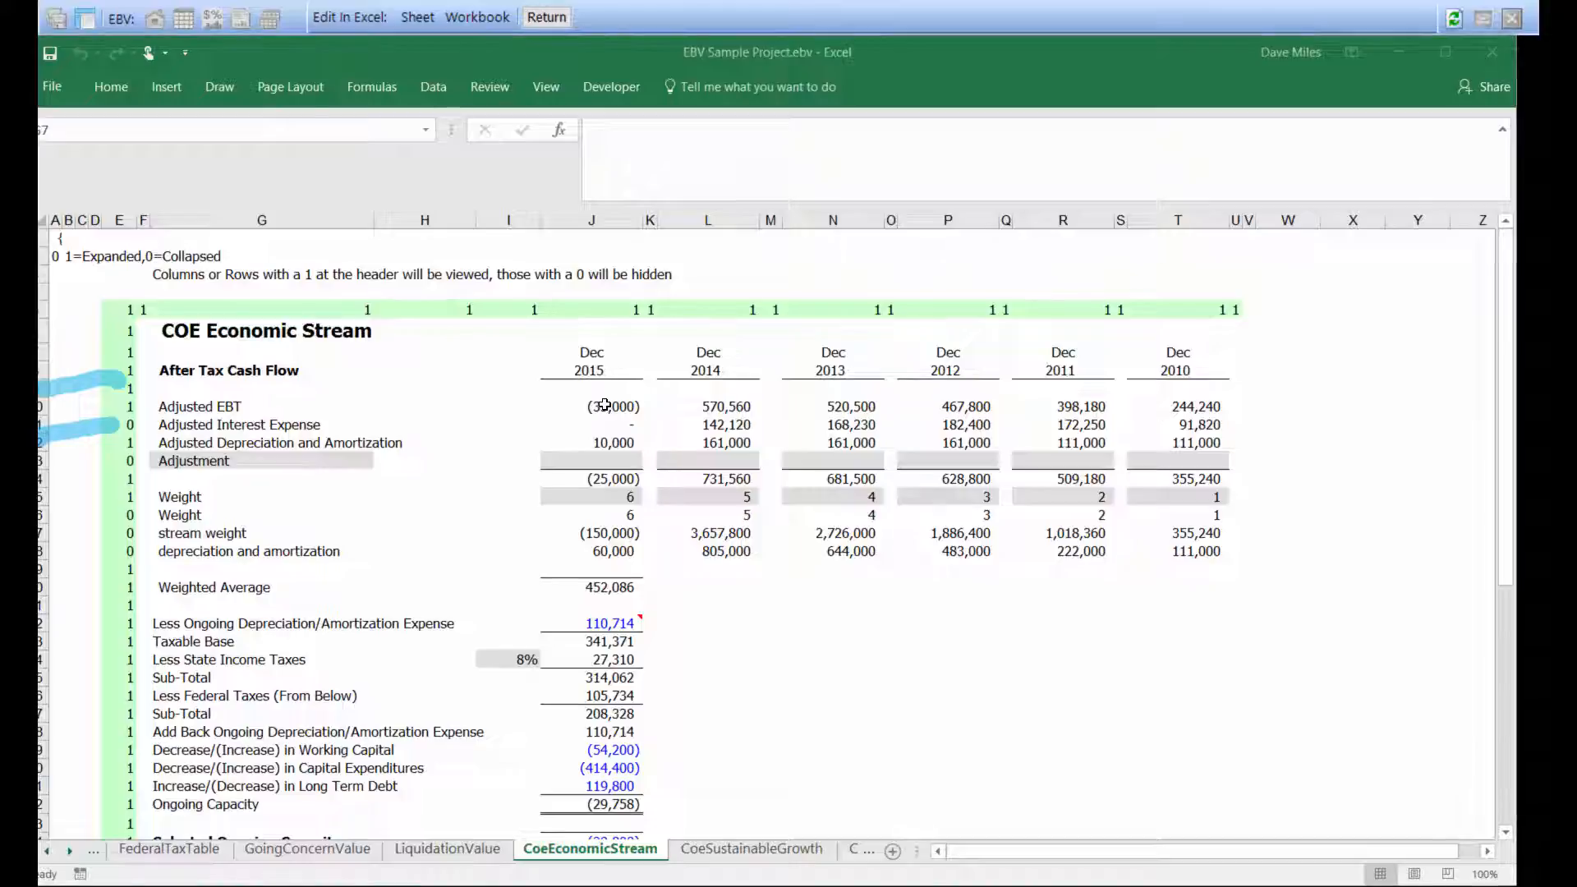
# Apply the dollar accounting format to the Dec 2015 and Dec 2014 values from Adjusted EBT through Adjusted Depreciation and Amortization.
pyautogui.moveTo(605, 405); pyautogui.dragTo(727, 444)
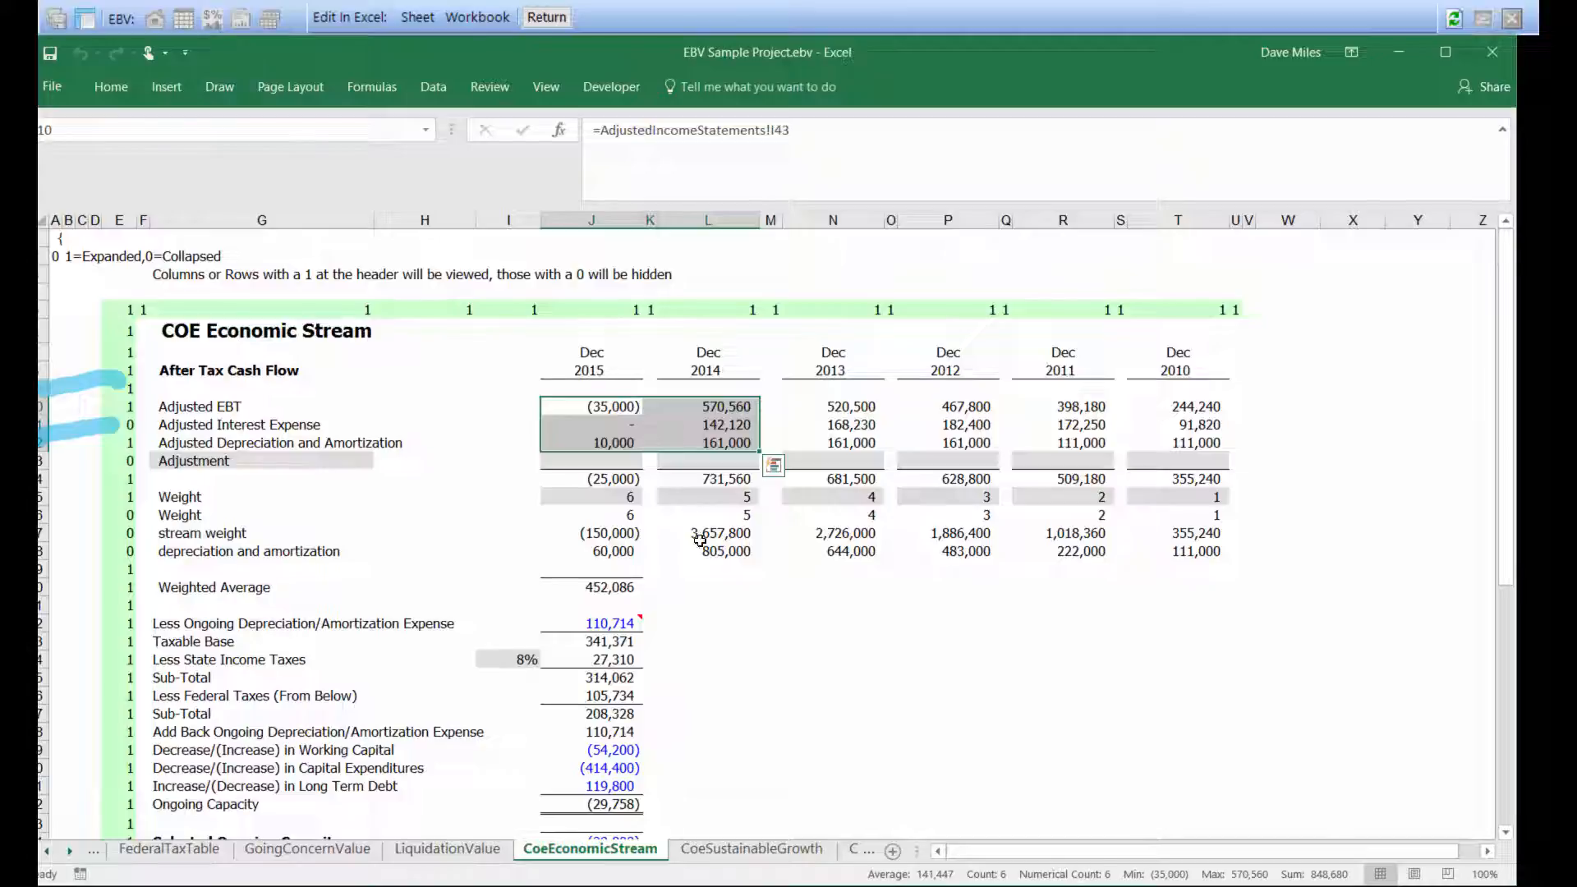
pyautogui.click(112, 82)
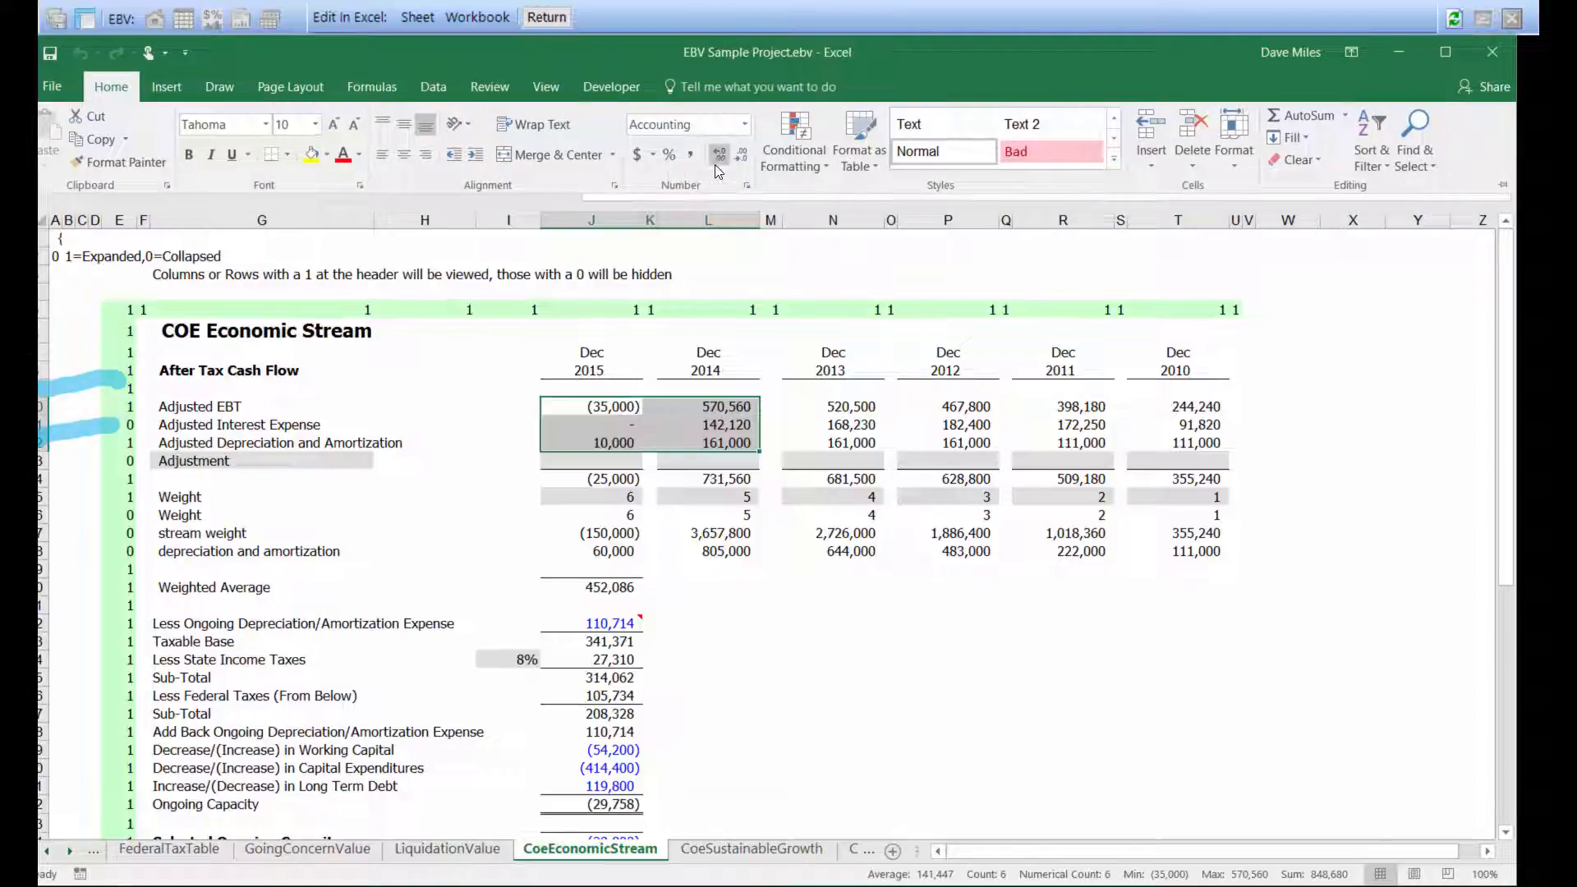
pyautogui.click(638, 156)
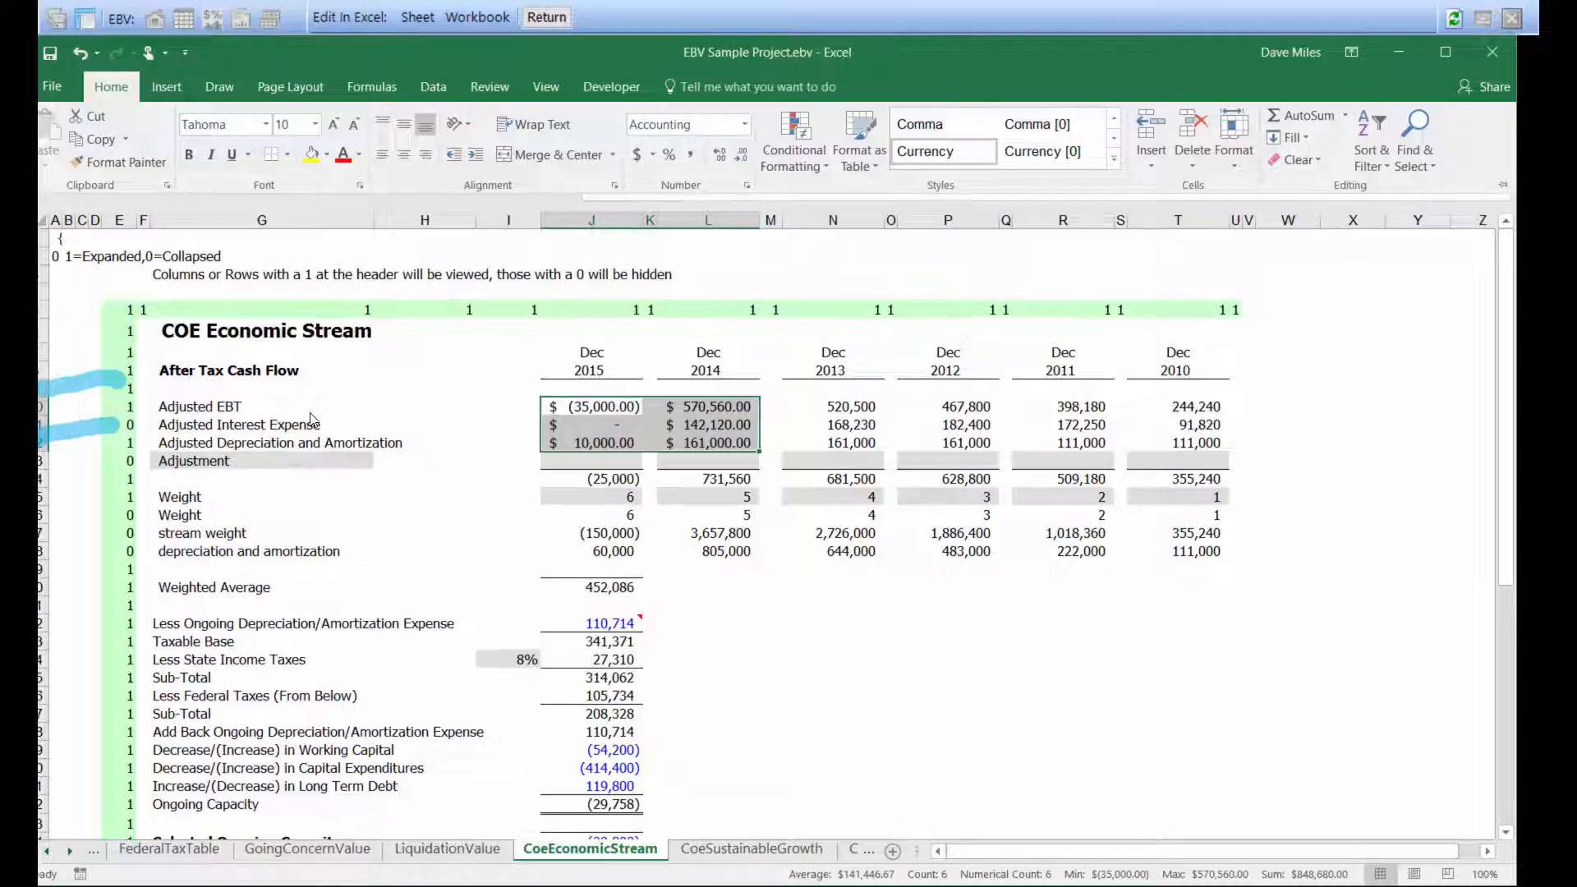
# Make the Adjusted EBT row label bold.
pyautogui.click(232, 406)
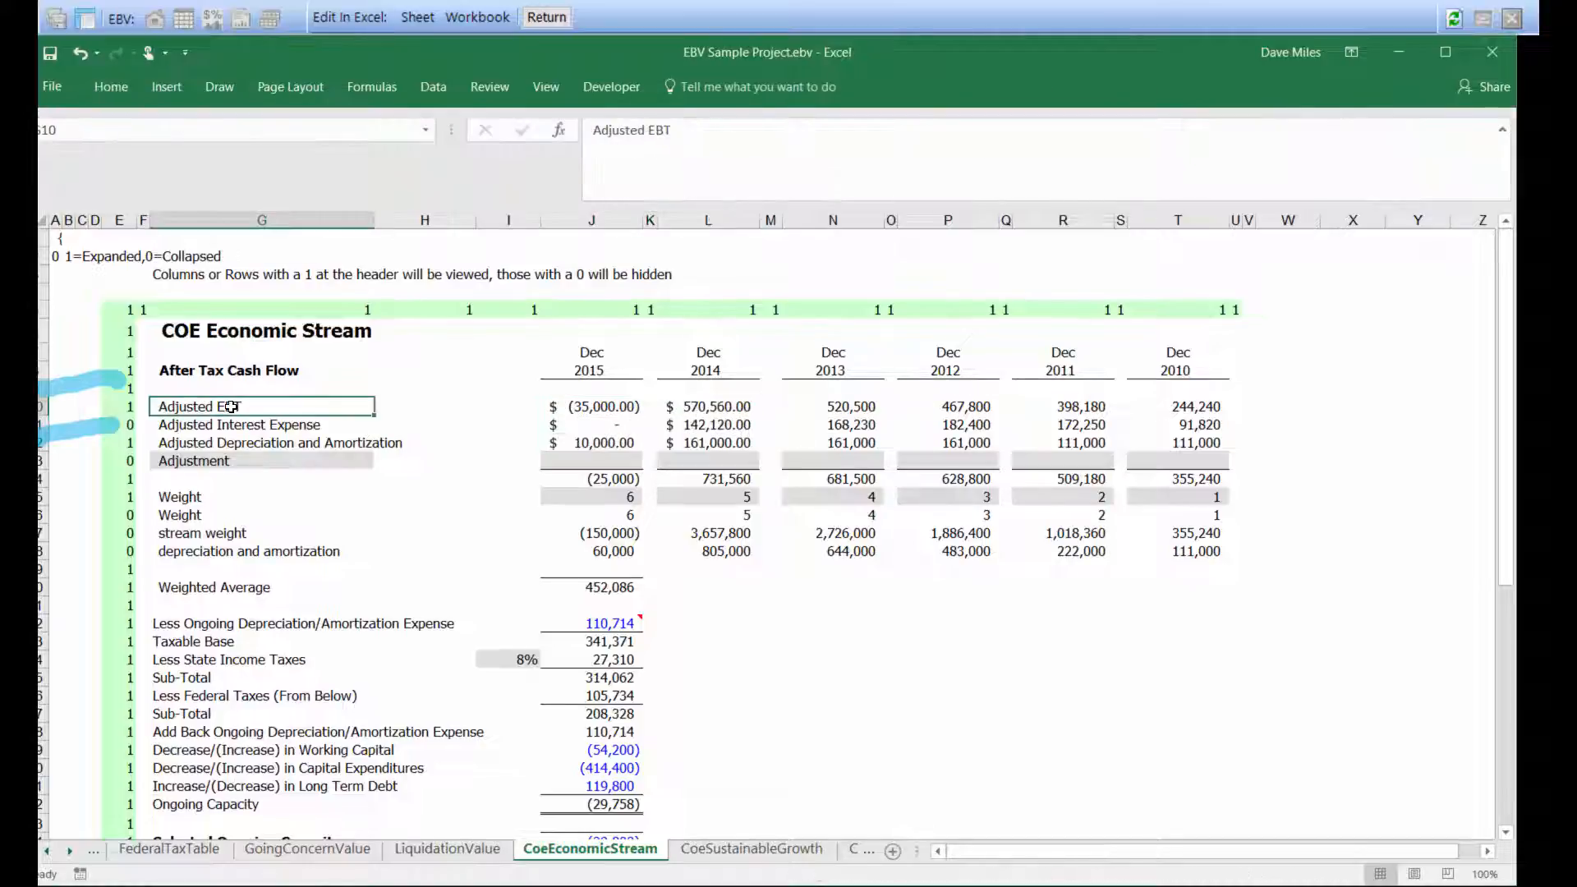
pyautogui.click(104, 85)
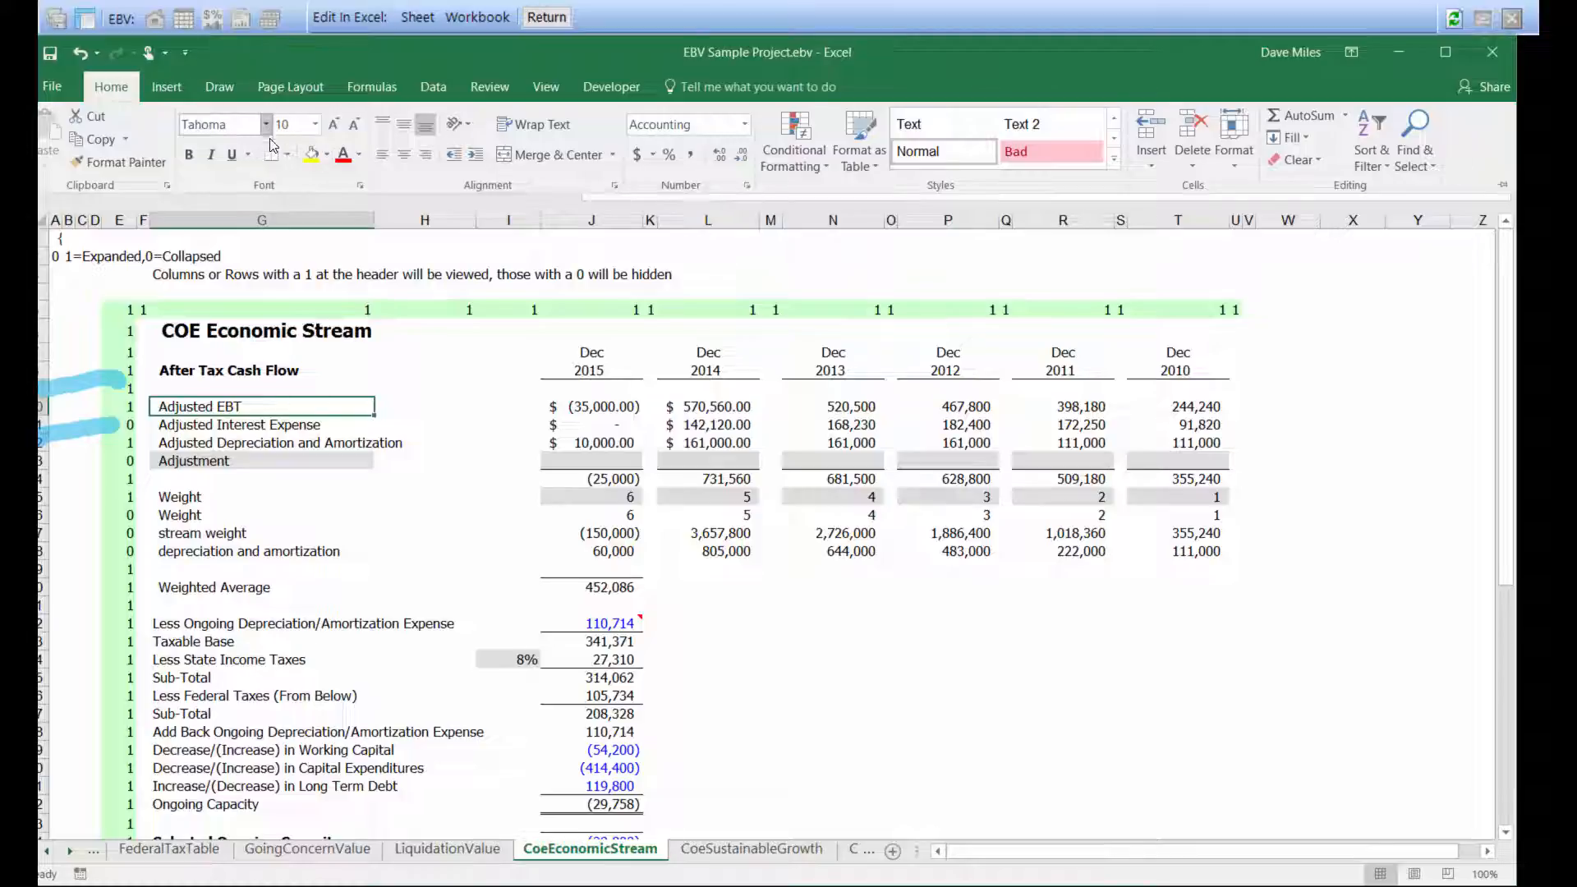
pyautogui.click(188, 154)
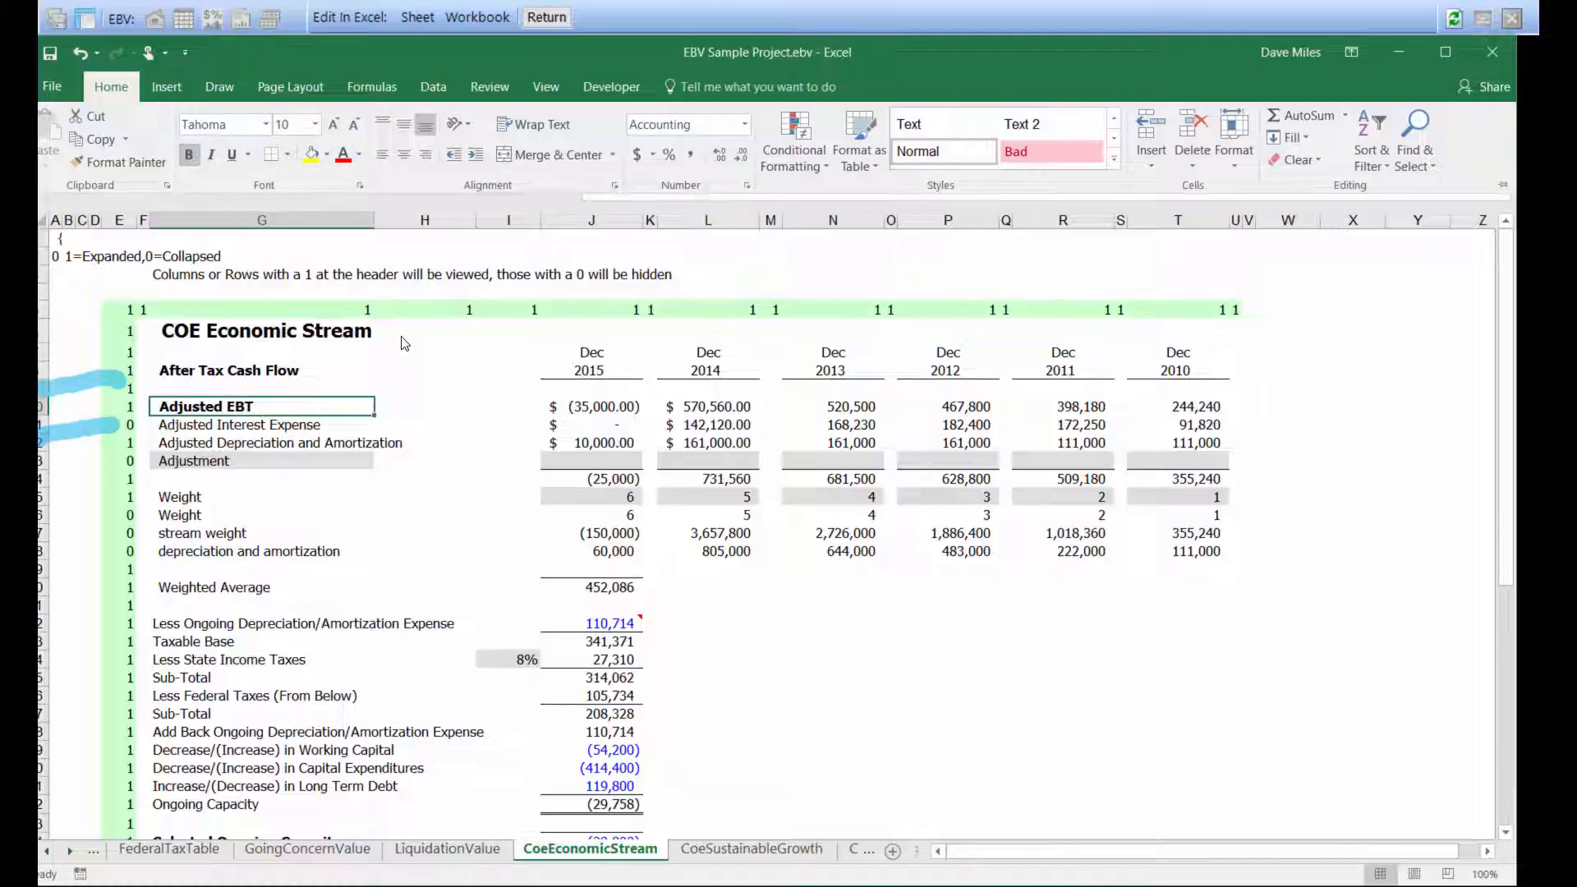
pyautogui.click(457, 383)
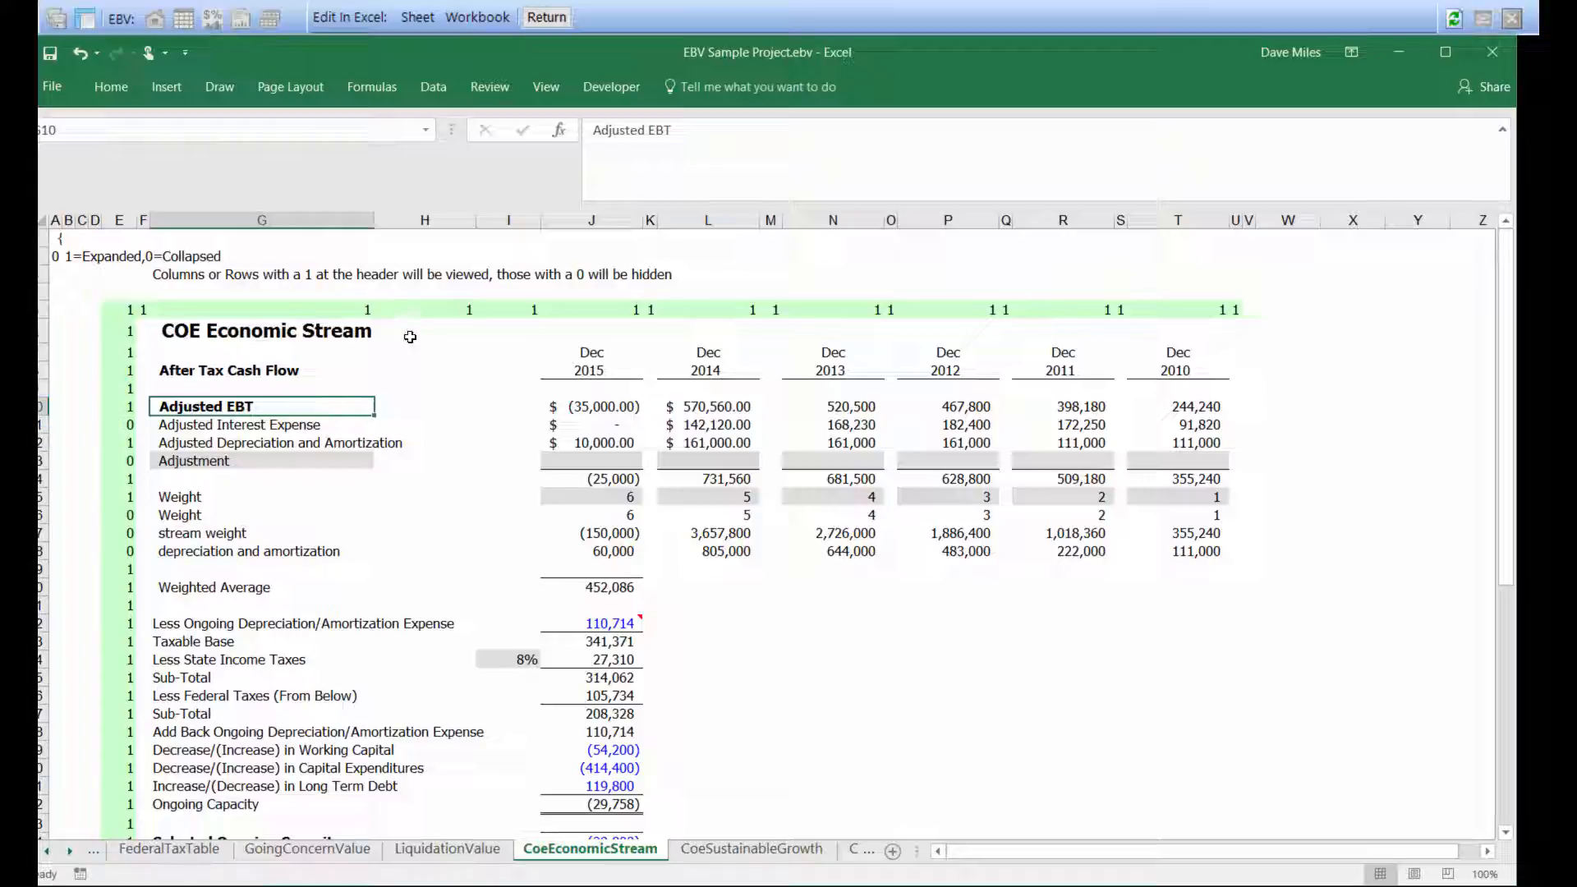
# Insert a blank row above the Adjusted Depreciation and Amortization row.
pyautogui.click(549, 18)
pyautogui.click(41, 443)
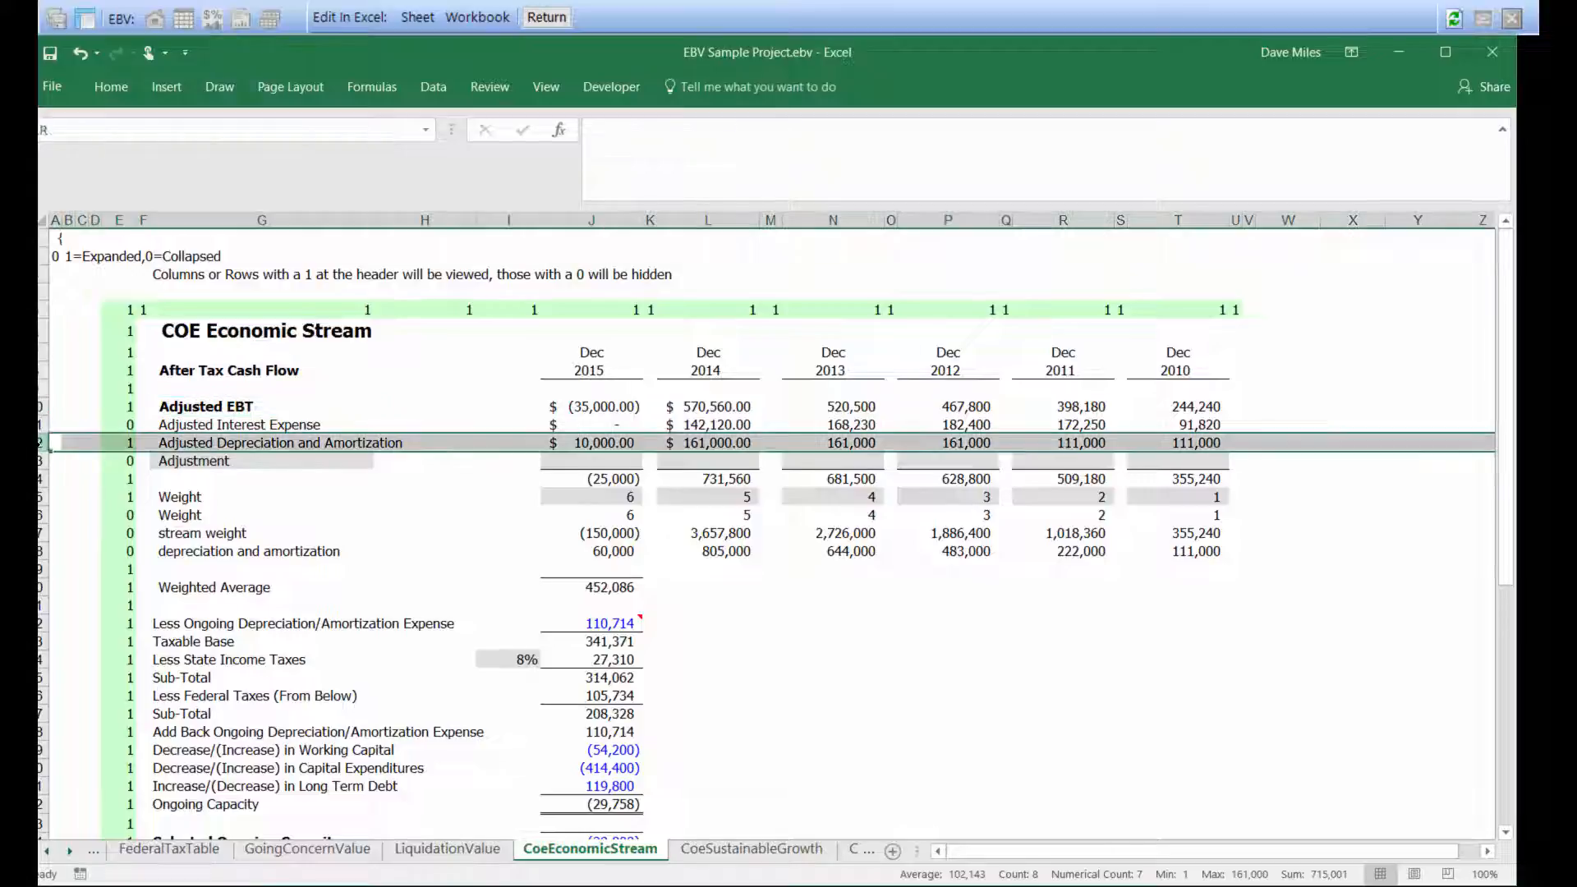
pyautogui.rightClick(41, 444)
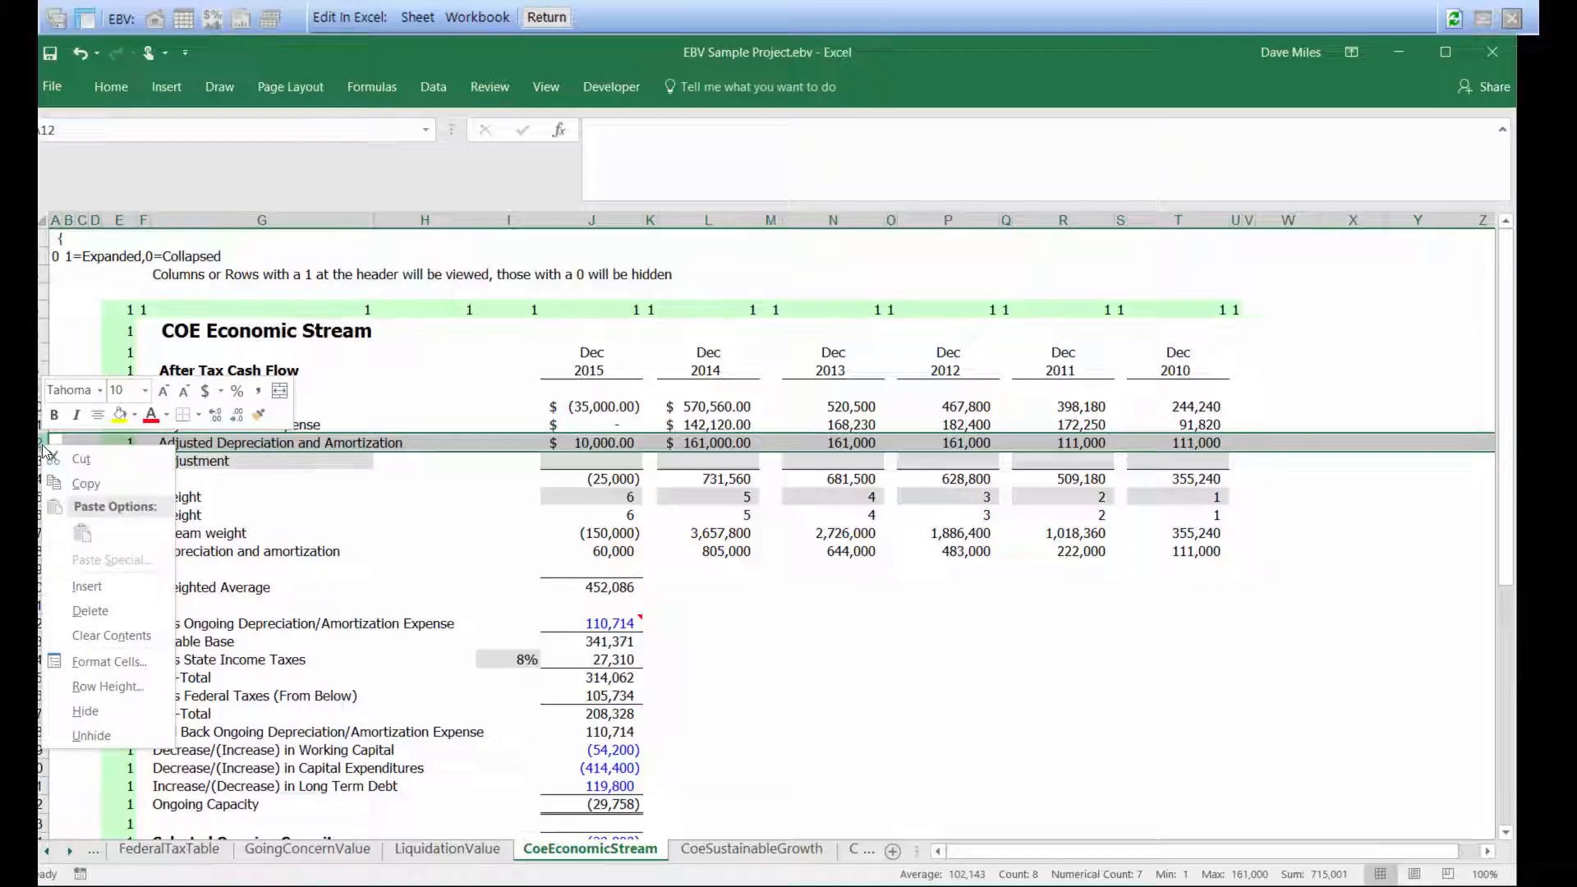
pyautogui.click(92, 583)
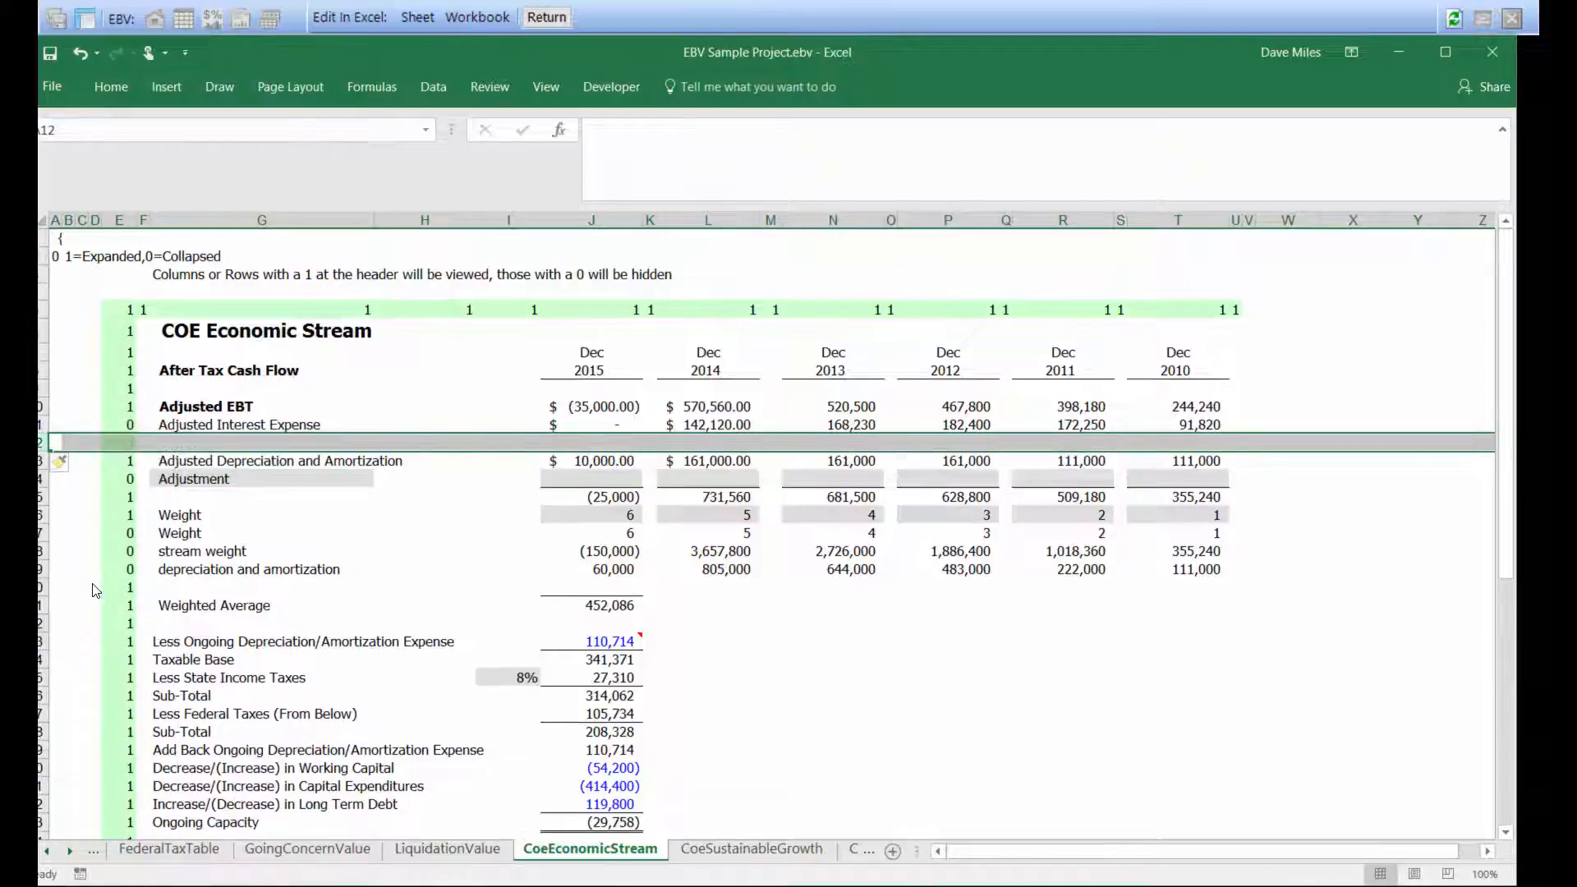
# Mark the new row as viewed by entering 1 in its green visibility column E.
pyautogui.click(244, 446)
pyautogui.press('Left')
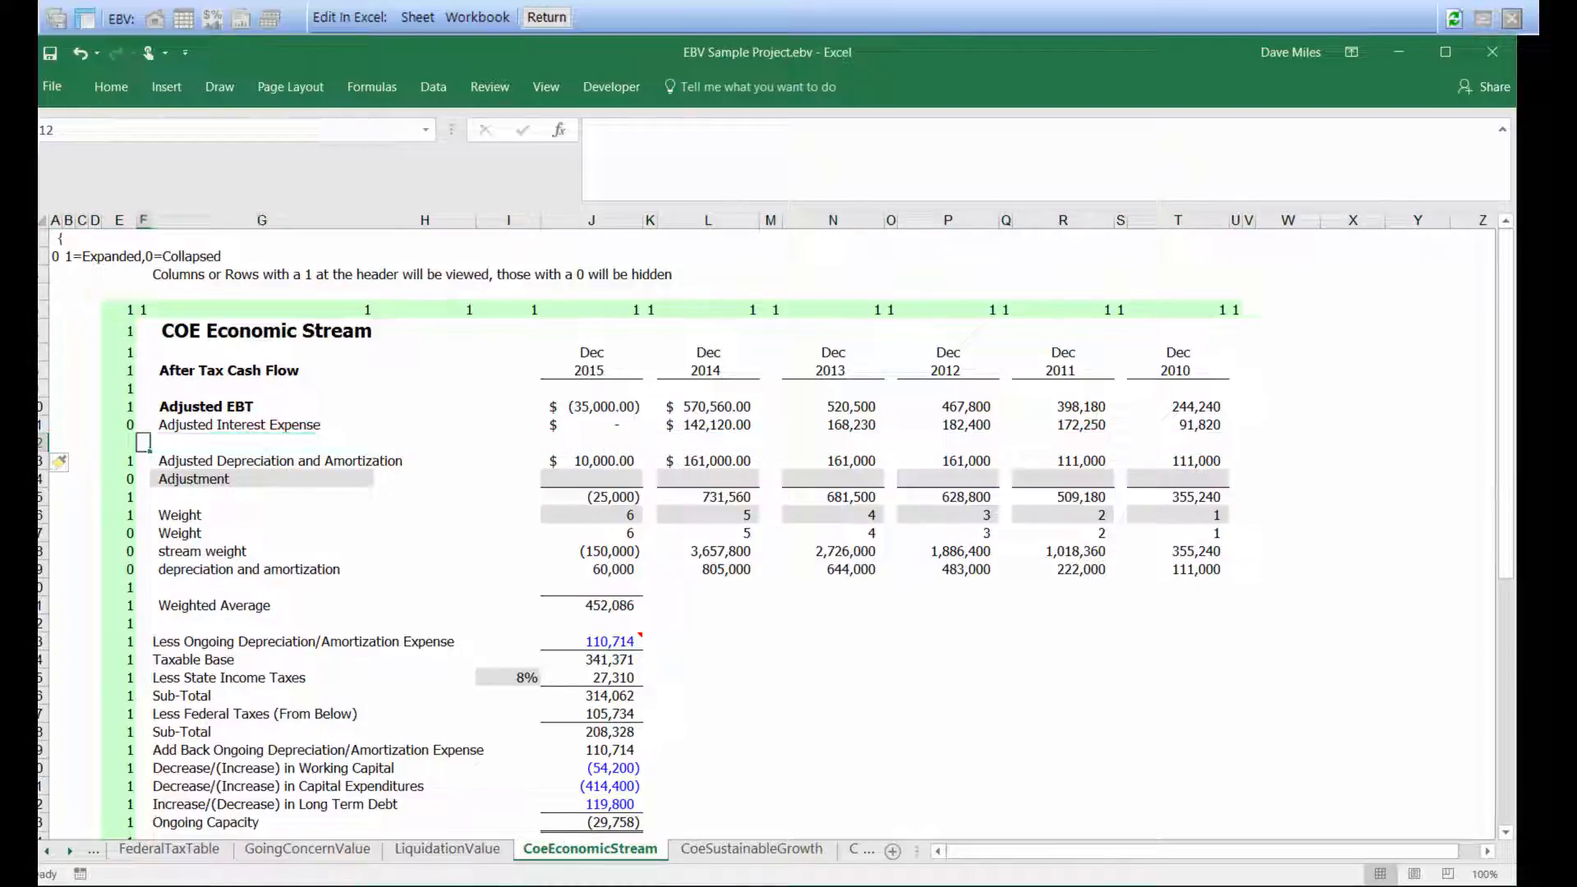
pyautogui.press('Right')
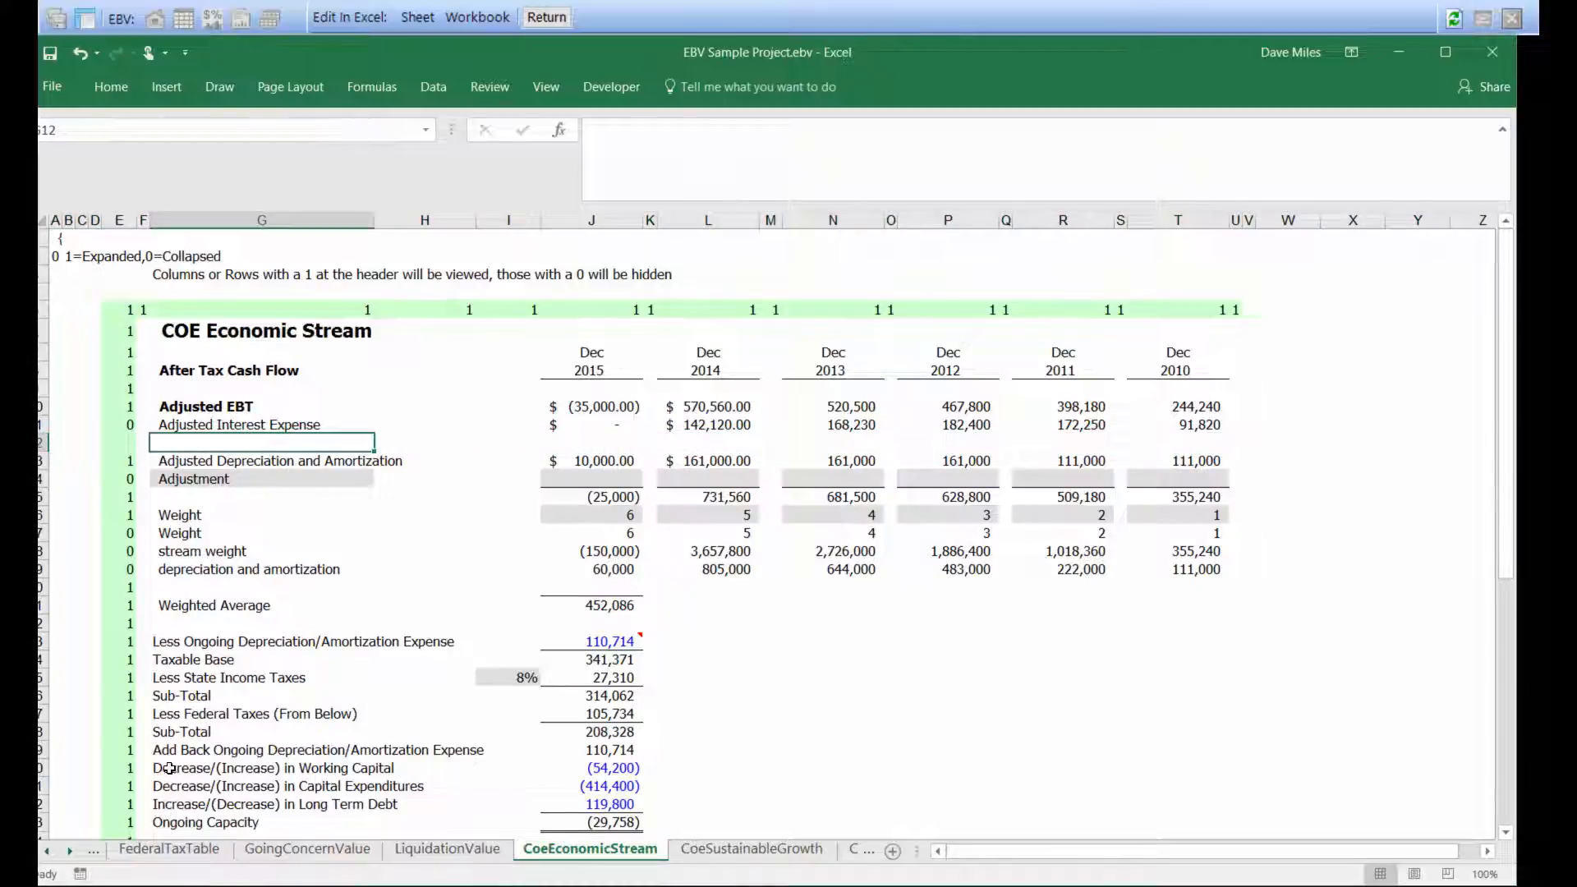
pyautogui.click(132, 441)
pyautogui.write('1')
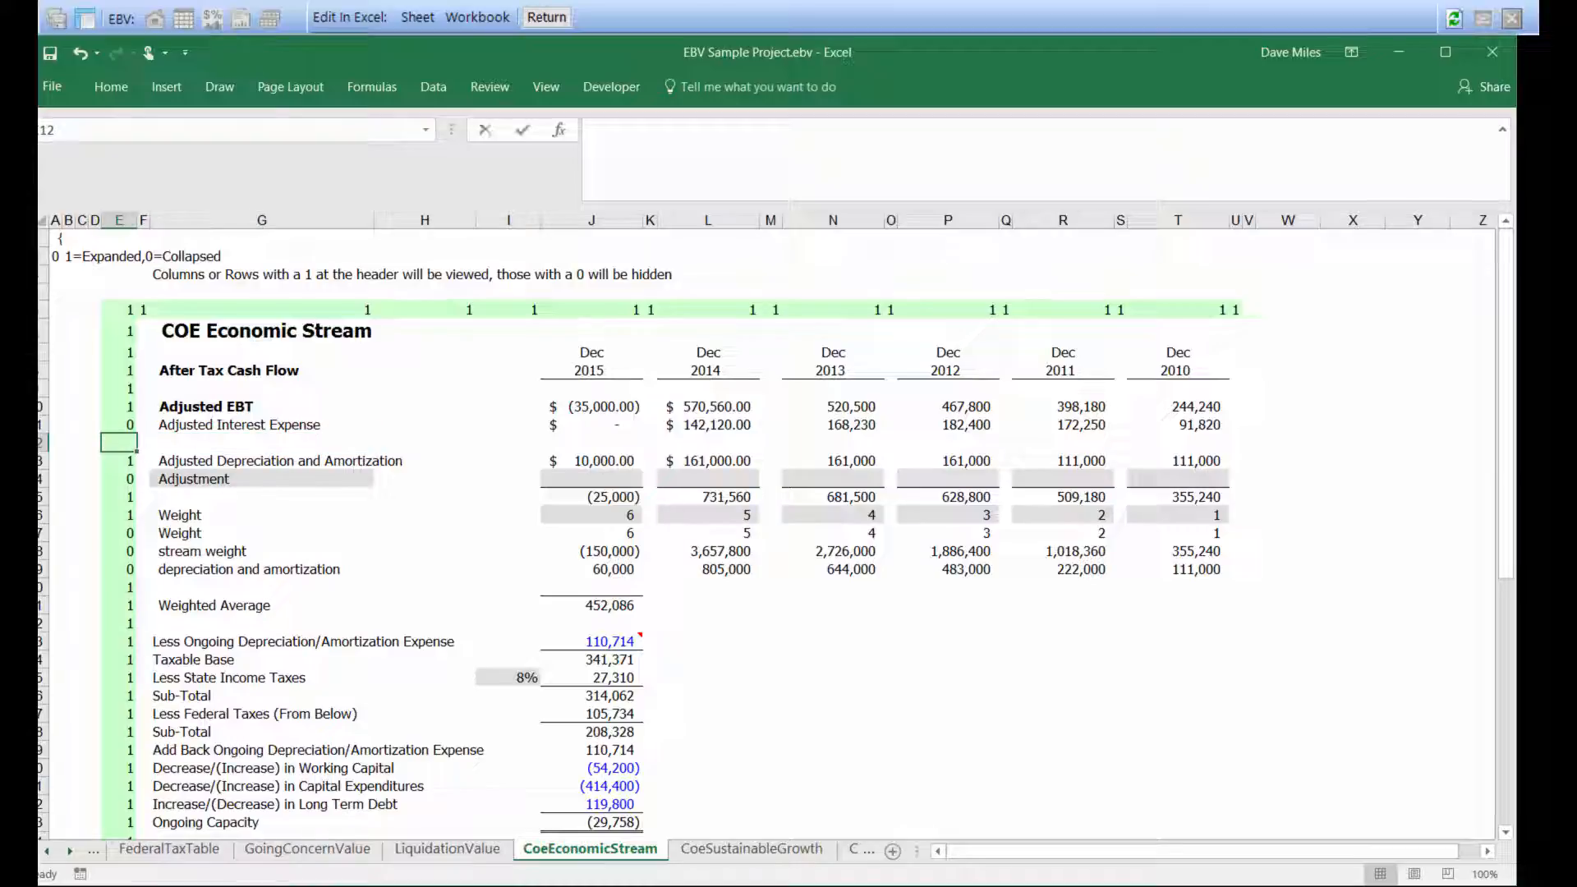
pyautogui.press('Right')
# Label the new row Compensation in column G.
pyautogui.press('Right')
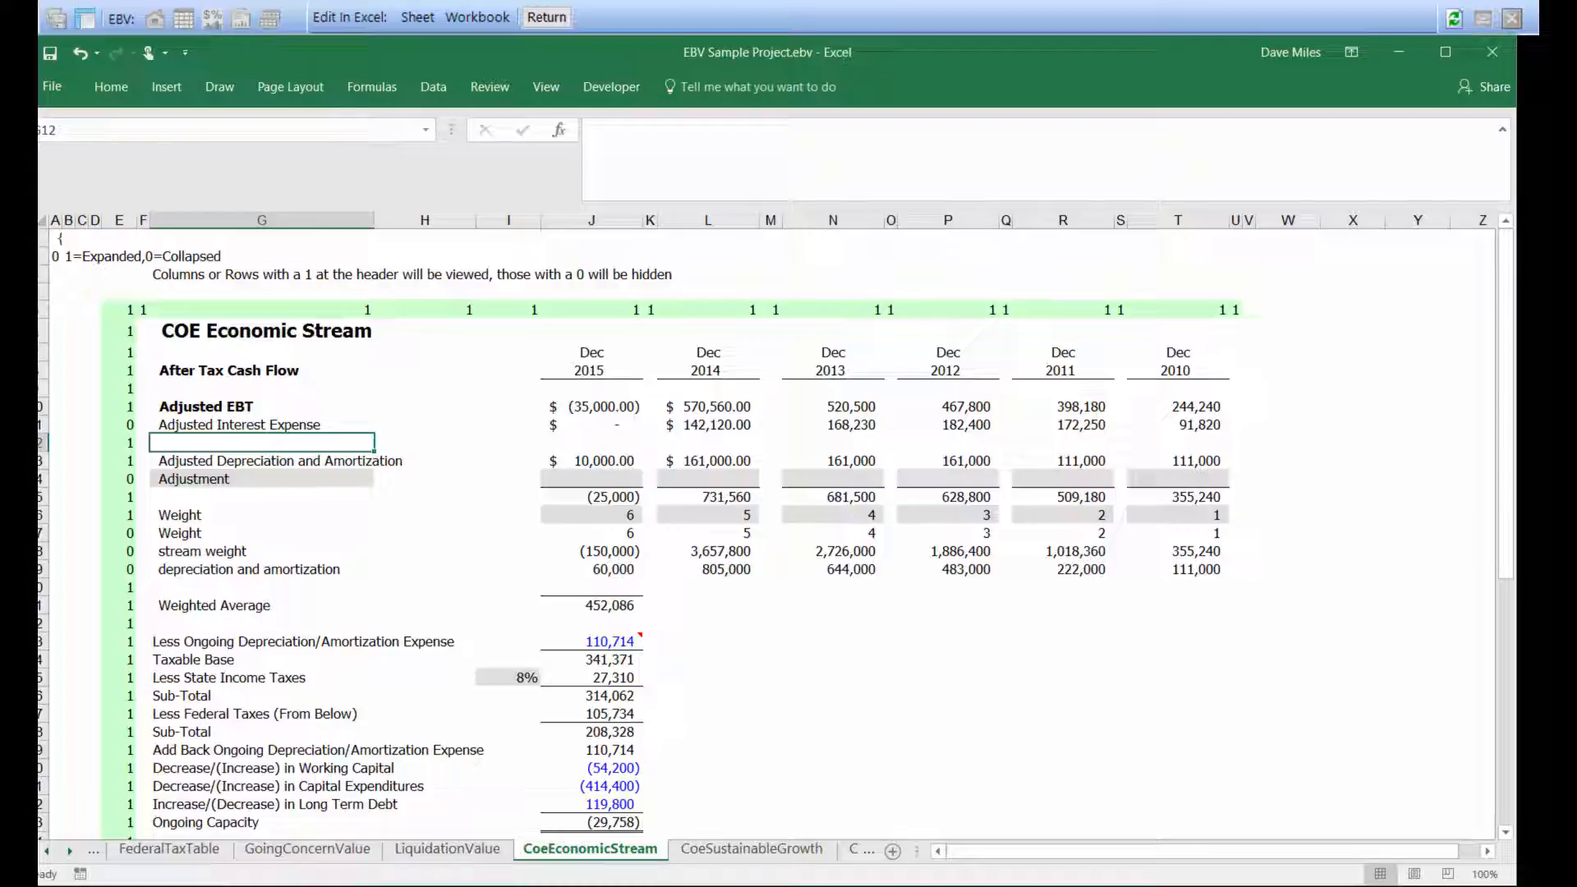
pyautogui.write('COmp')
pyautogui.press('BackSpace')
pyautogui.press('BackSpace')
pyautogui.press('BackSpace')
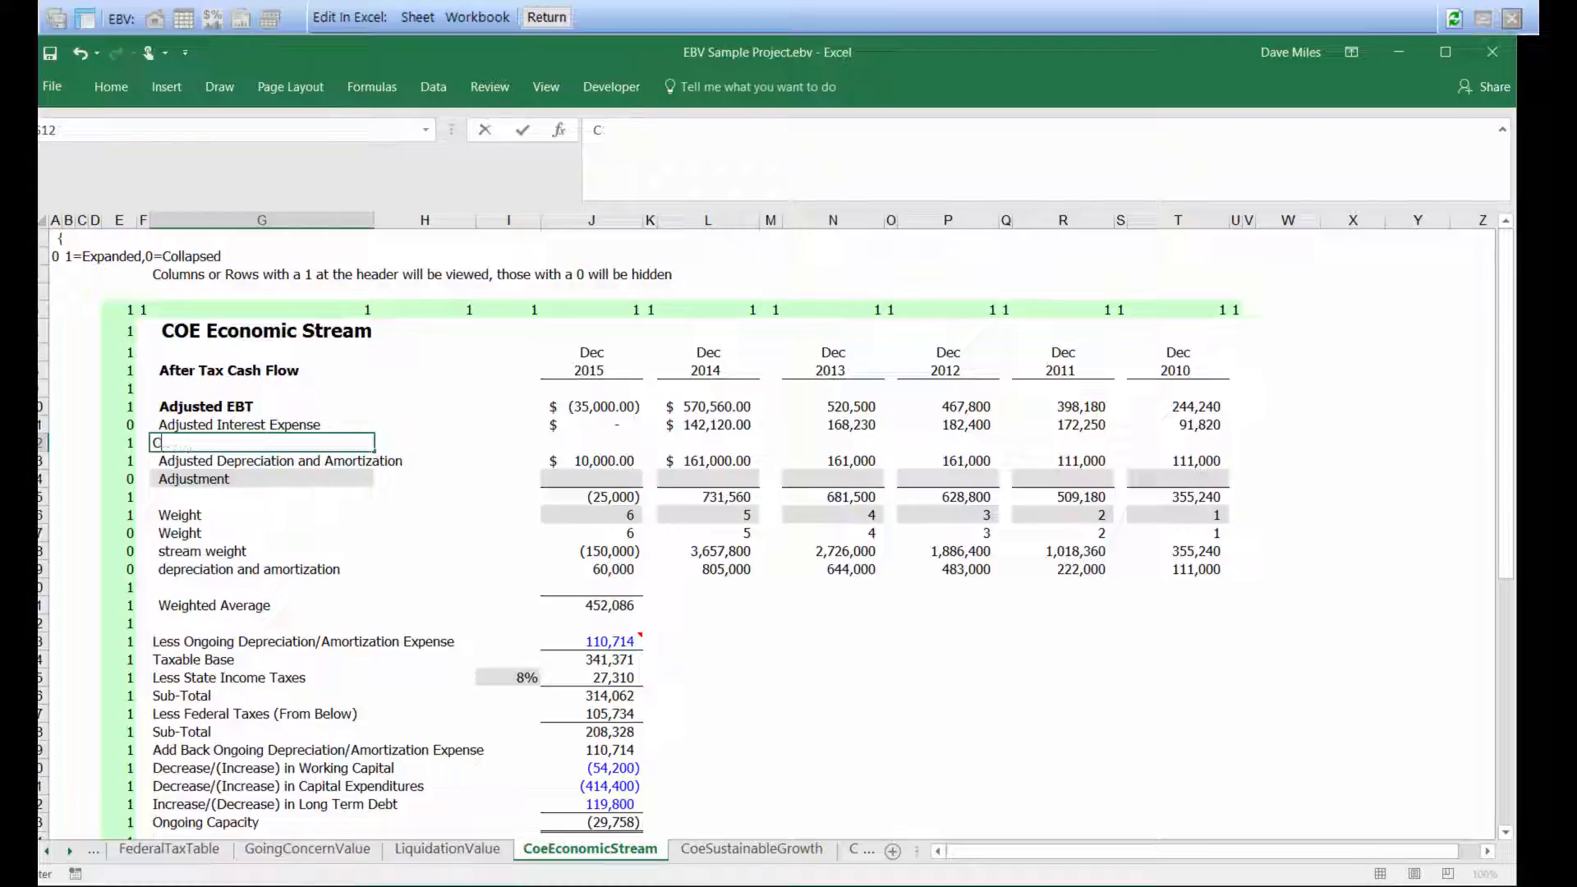
pyautogui.write('ompensation')
pyautogui.press('Return')
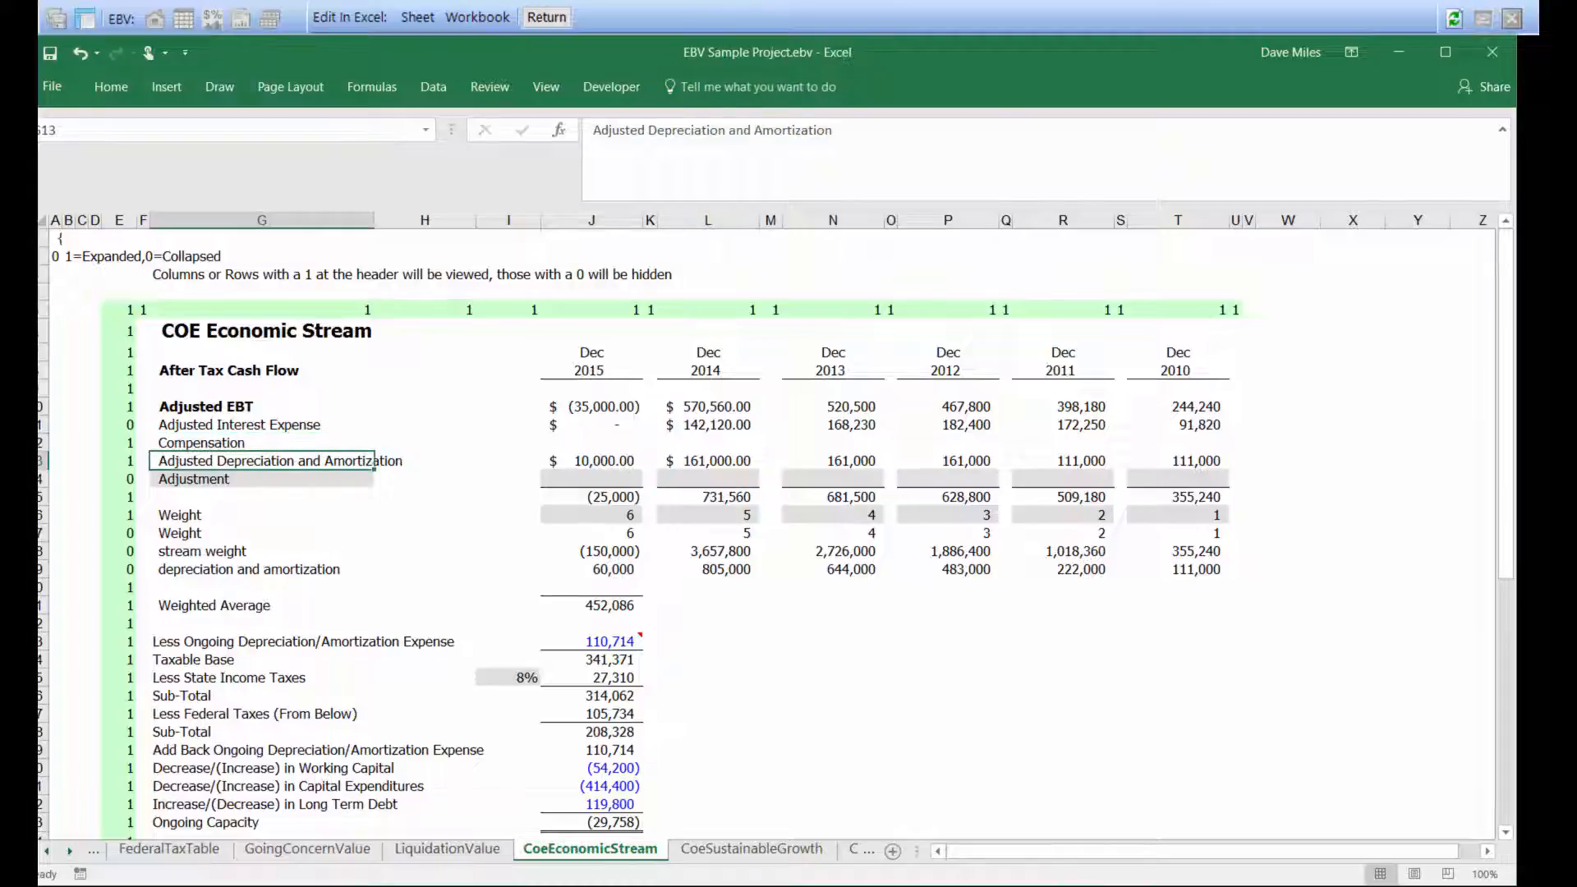
# Enter -25000 as the Compensation amount for both Dec 2015 and Dec 2014.
pyautogui.press('Up')
pyautogui.press('Right')
pyautogui.press('Right')
pyautogui.press('Right')
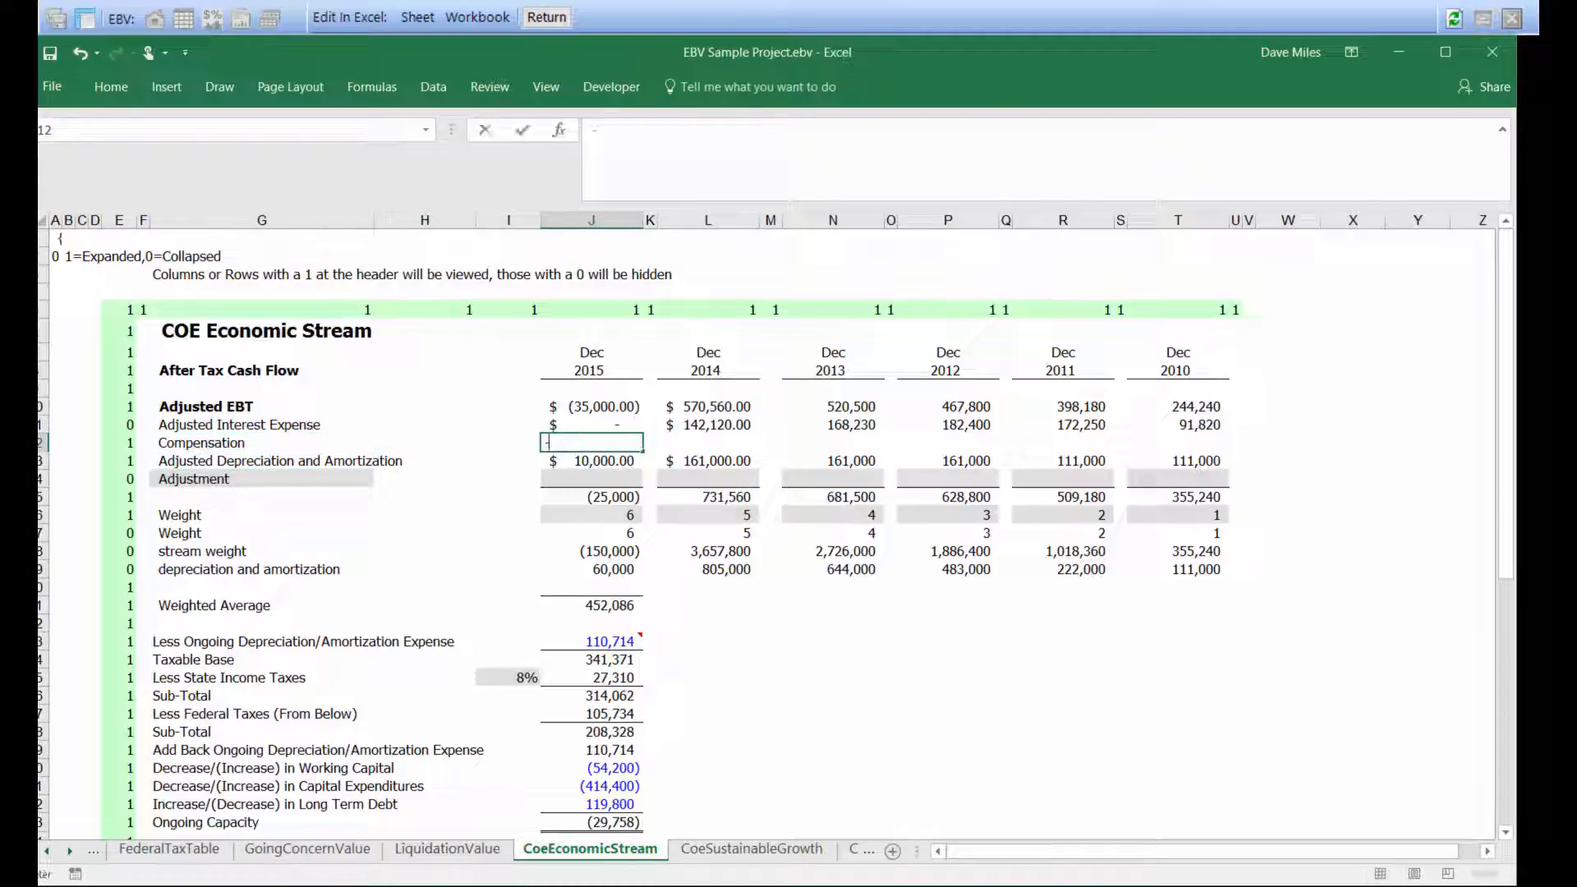
pyautogui.write('-25000')
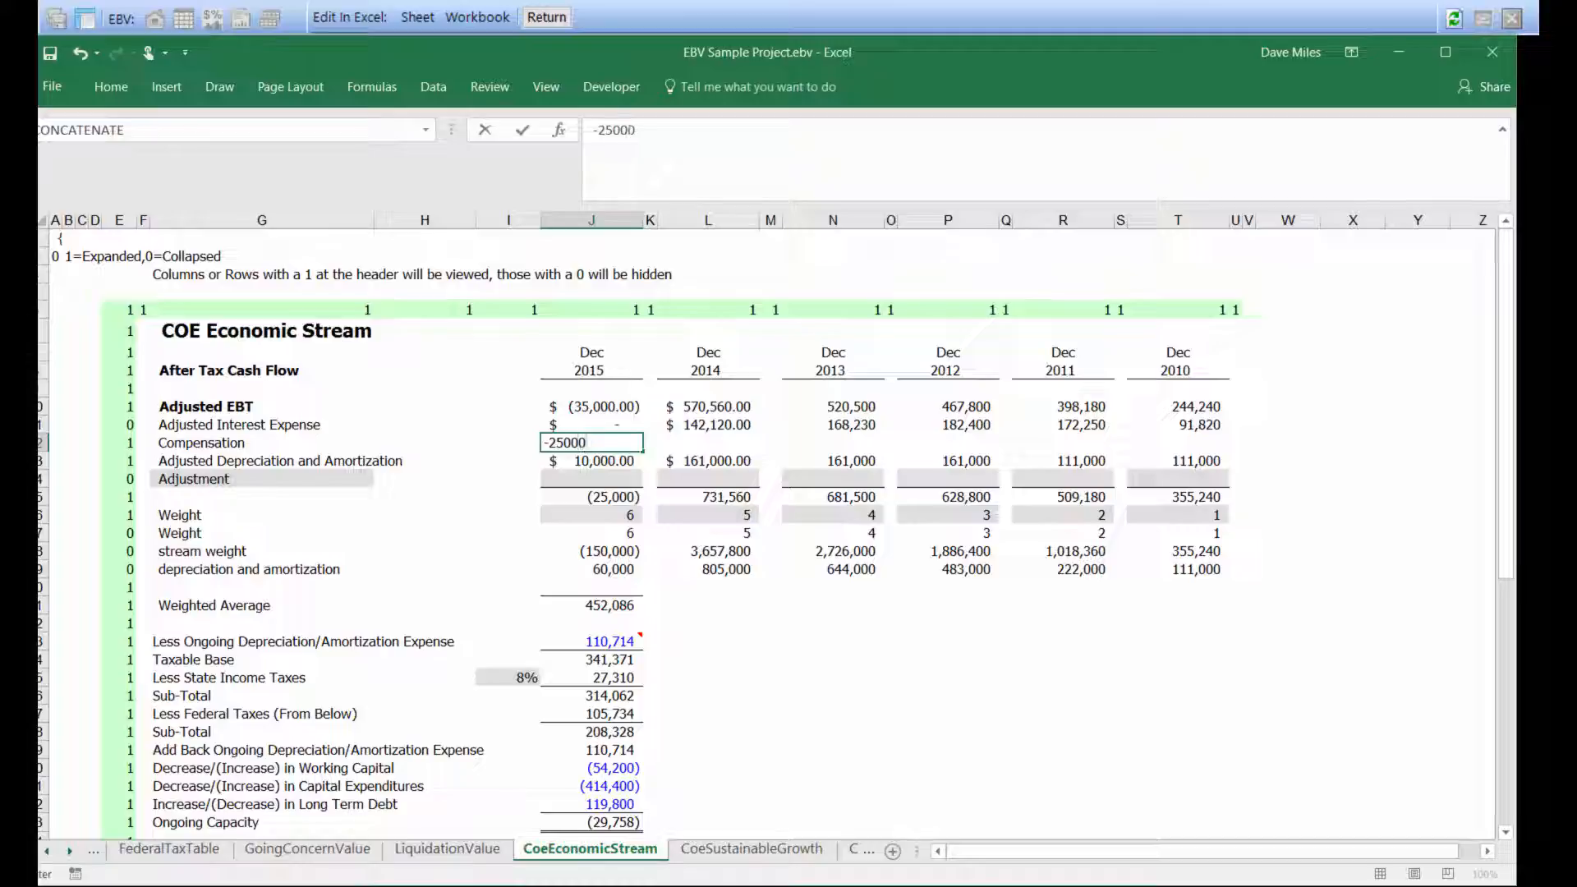
pyautogui.press('Right')
pyautogui.press('Right')
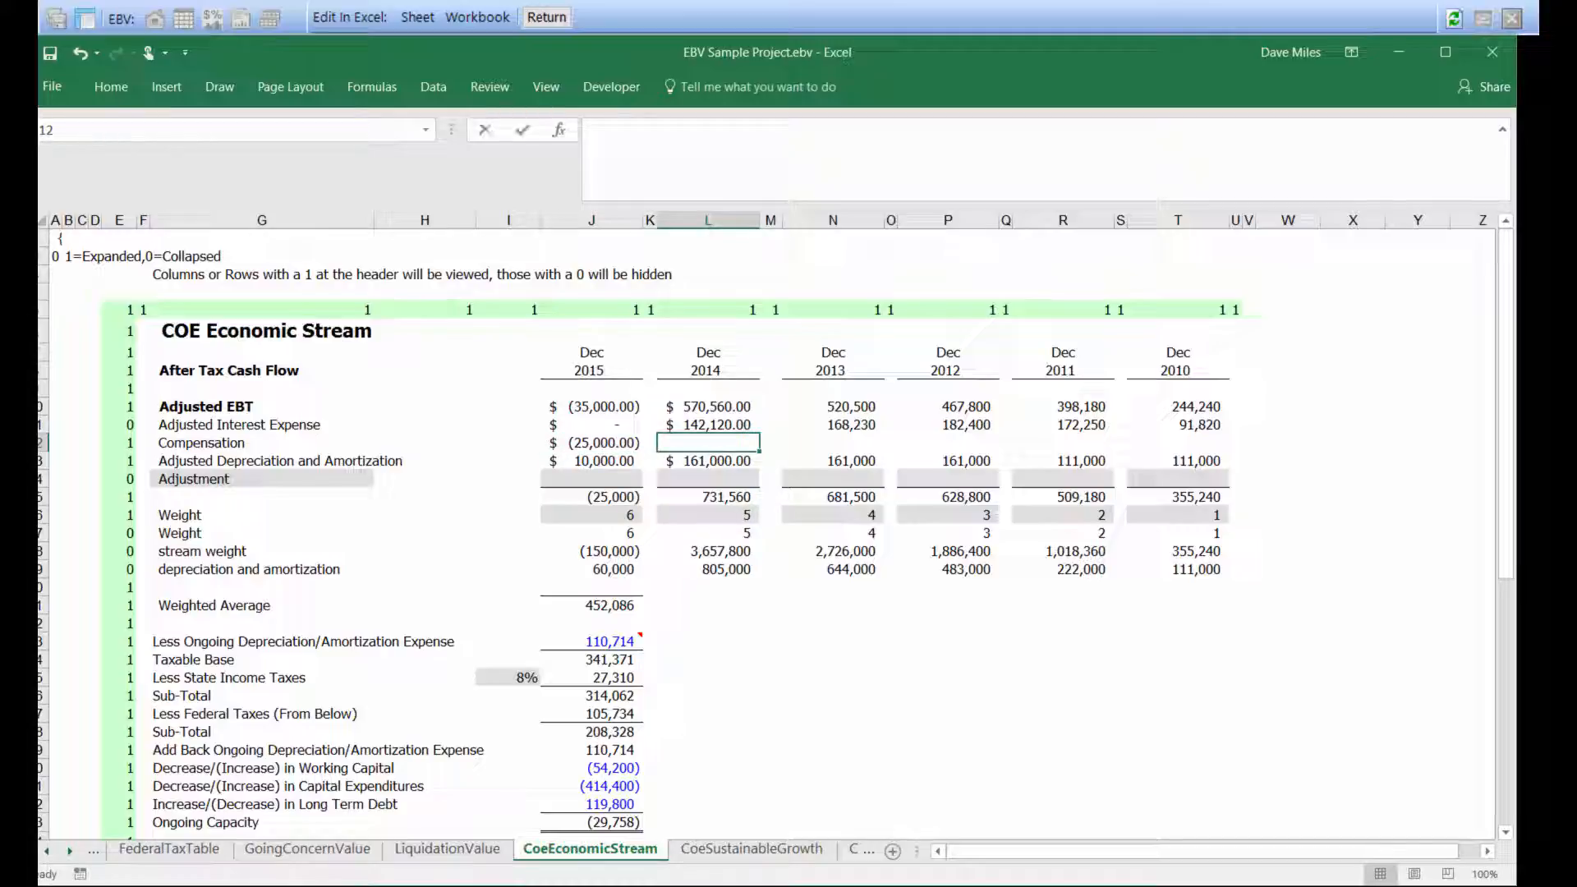
pyautogui.write('-25000')
pyautogui.press('Right')
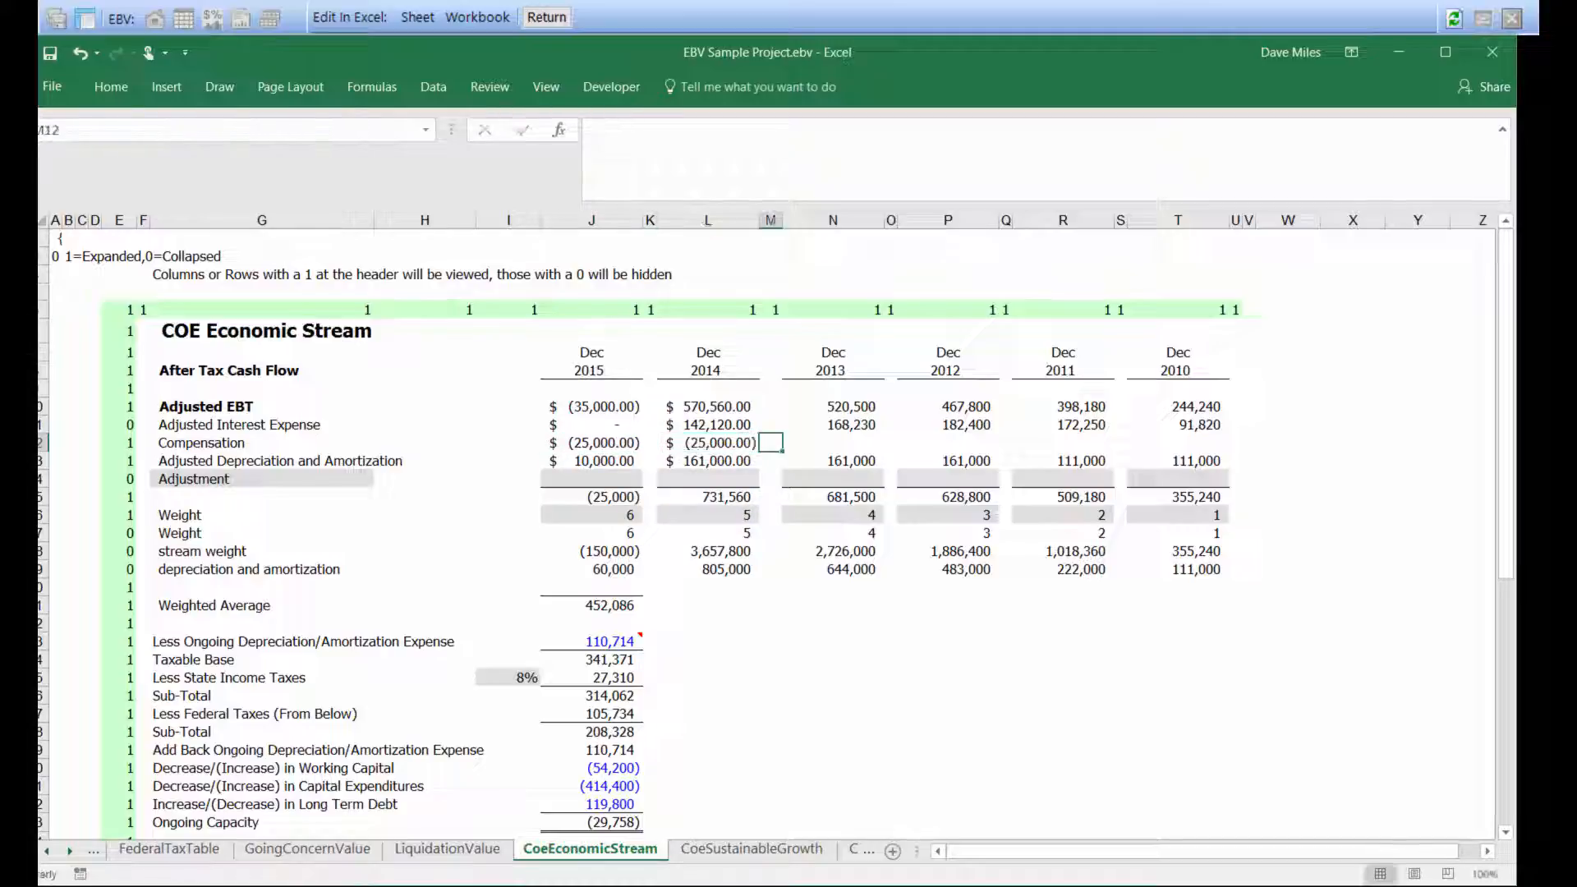
pyautogui.press('Right')
pyautogui.press('Right')
# Examine the Dec 2015 subtotal formula in J15 and the stream weight formula in J18.
pyautogui.press('Left')
pyautogui.press('Left')
pyautogui.press('Left')
pyautogui.press('Left')
pyautogui.press('Left')
pyautogui.press('Left')
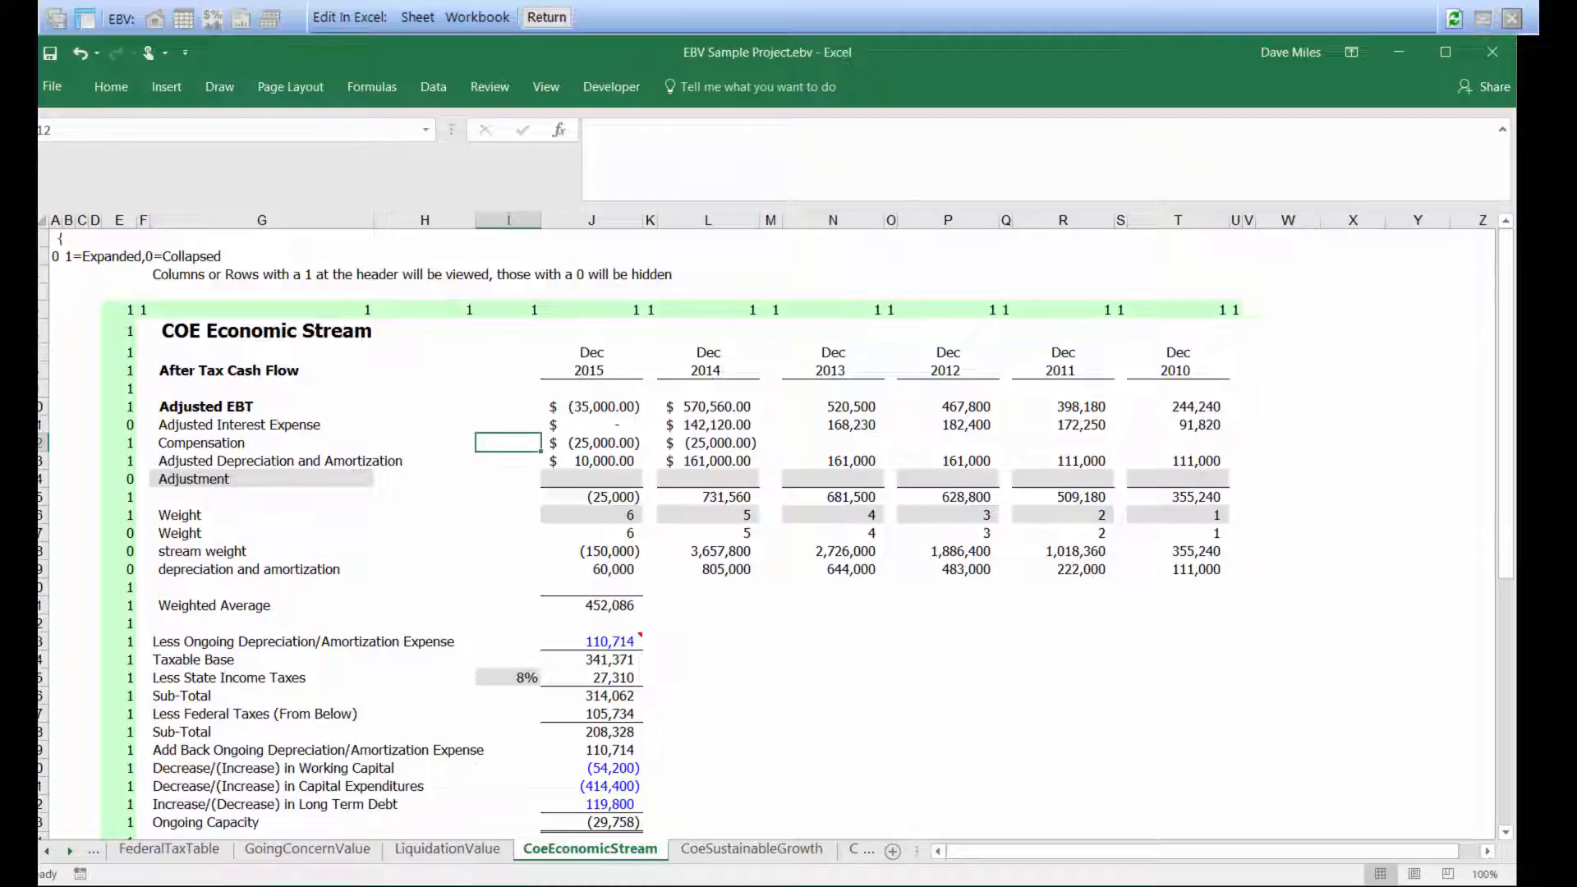
pyautogui.press('Right')
pyautogui.press('Down')
pyautogui.press('Down')
pyautogui.press('Down')
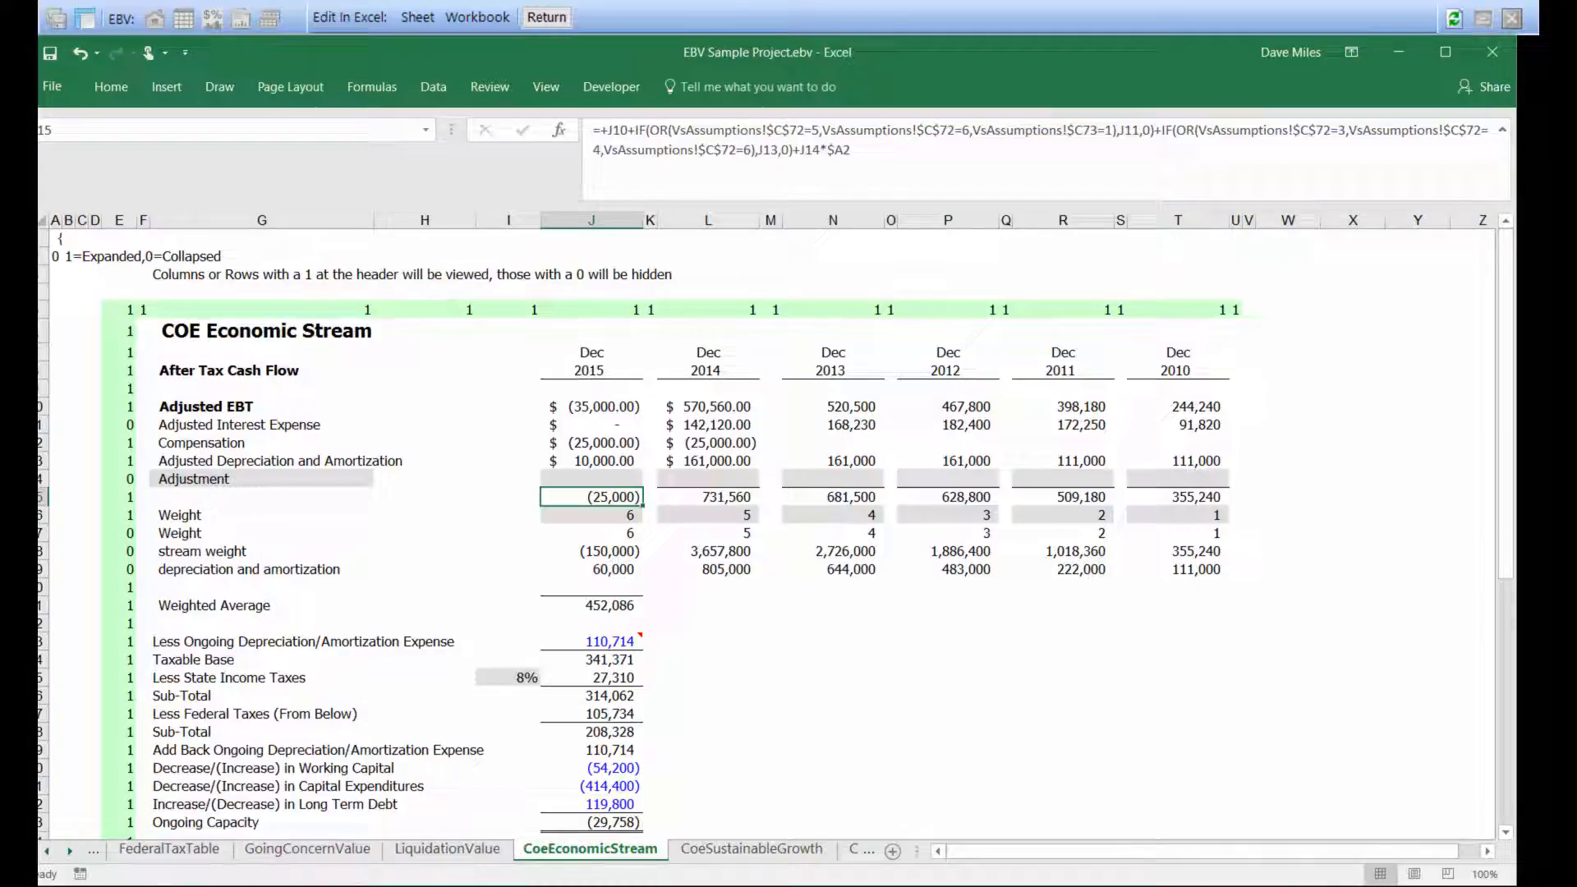
pyautogui.press('Down')
pyautogui.press('Down')
pyautogui.press('Down')
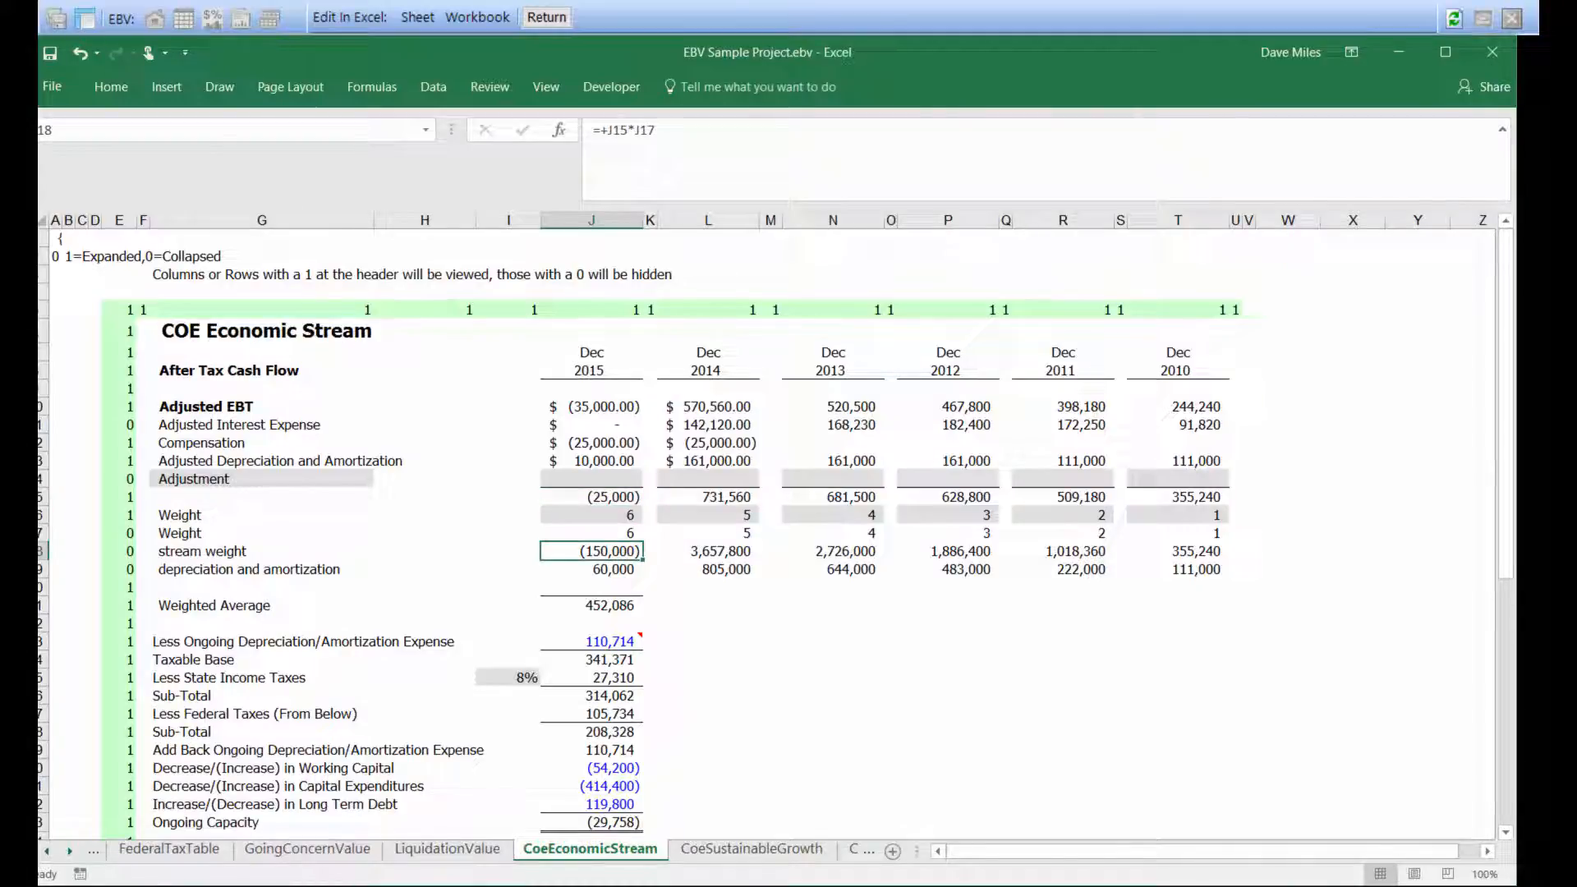
# Append +J12 to the Dec 2015 subtotal formula in J15 so it includes Compensation.
pyautogui.press('Up')
pyautogui.press('Up')
pyautogui.press('Up')
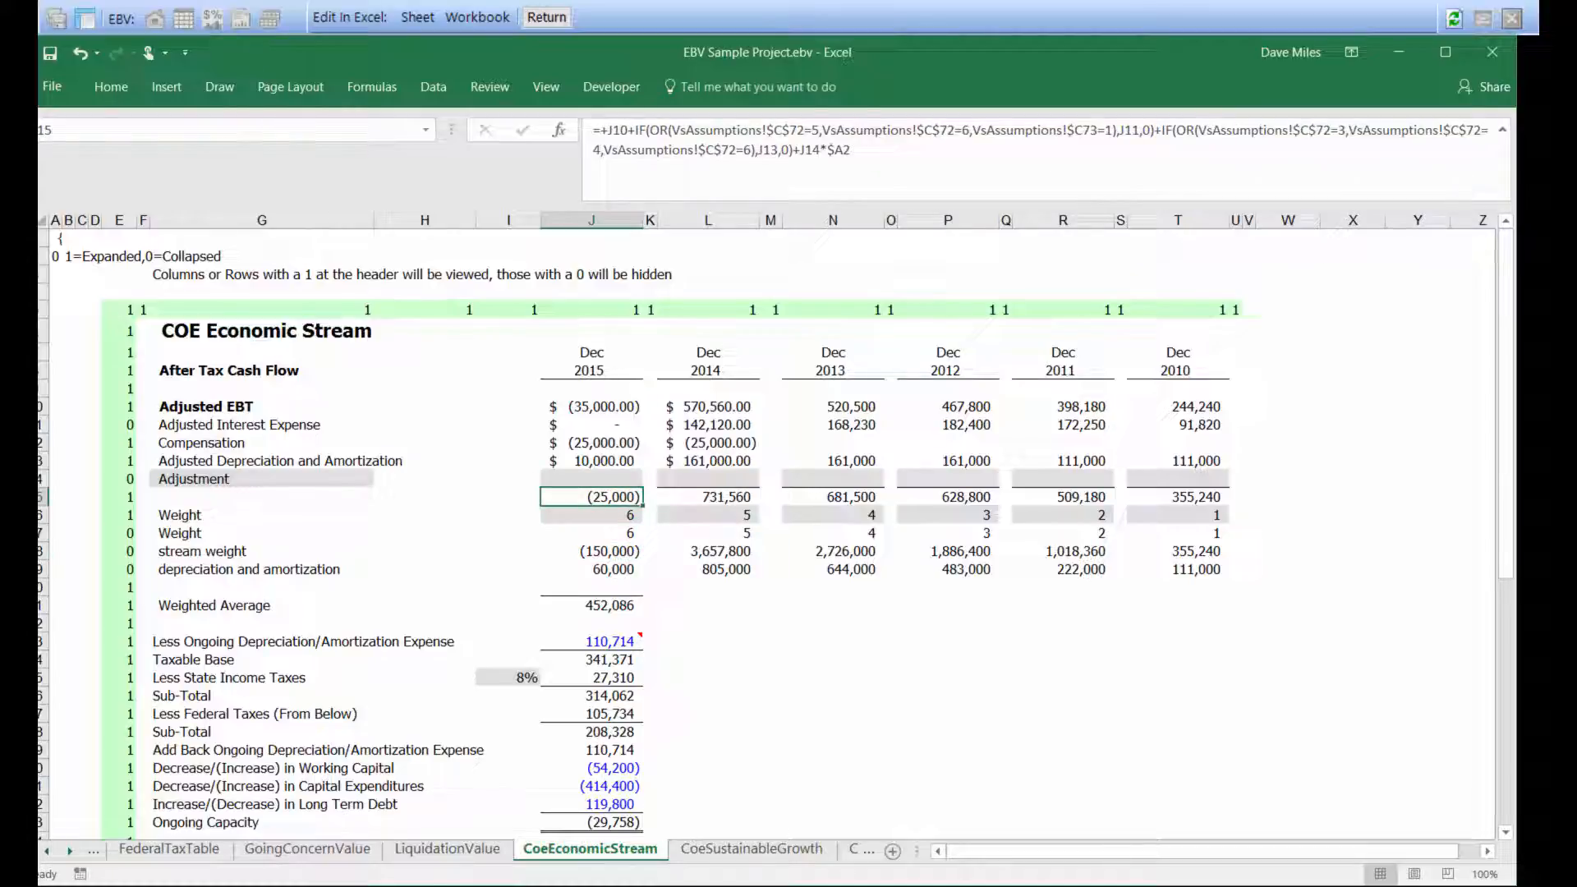
pyautogui.click(879, 164)
pyautogui.write('+')
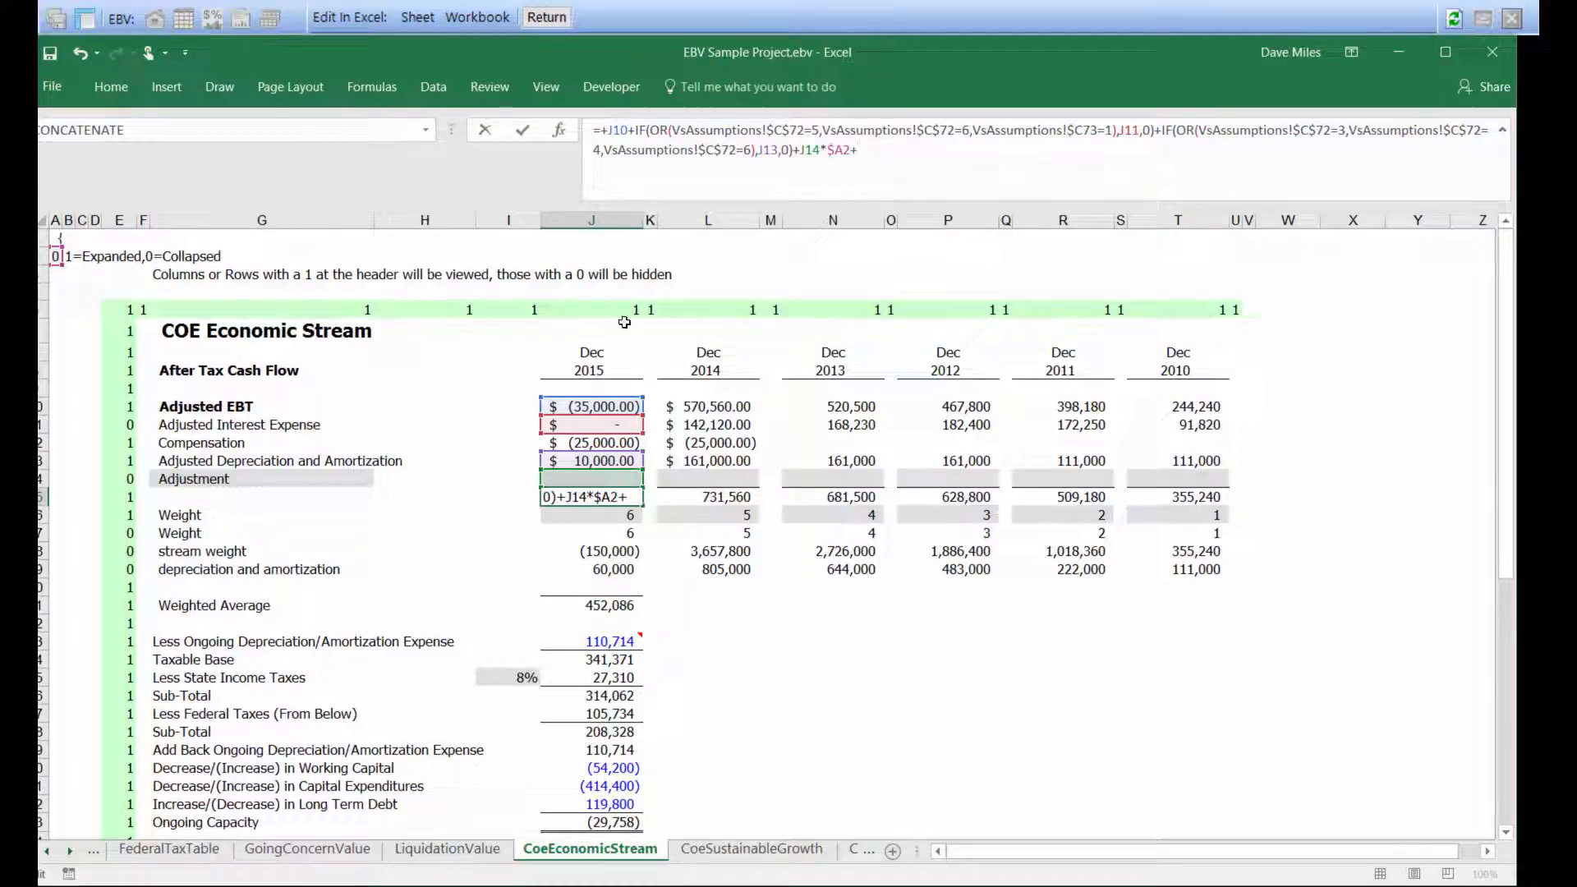
pyautogui.click(580, 441)
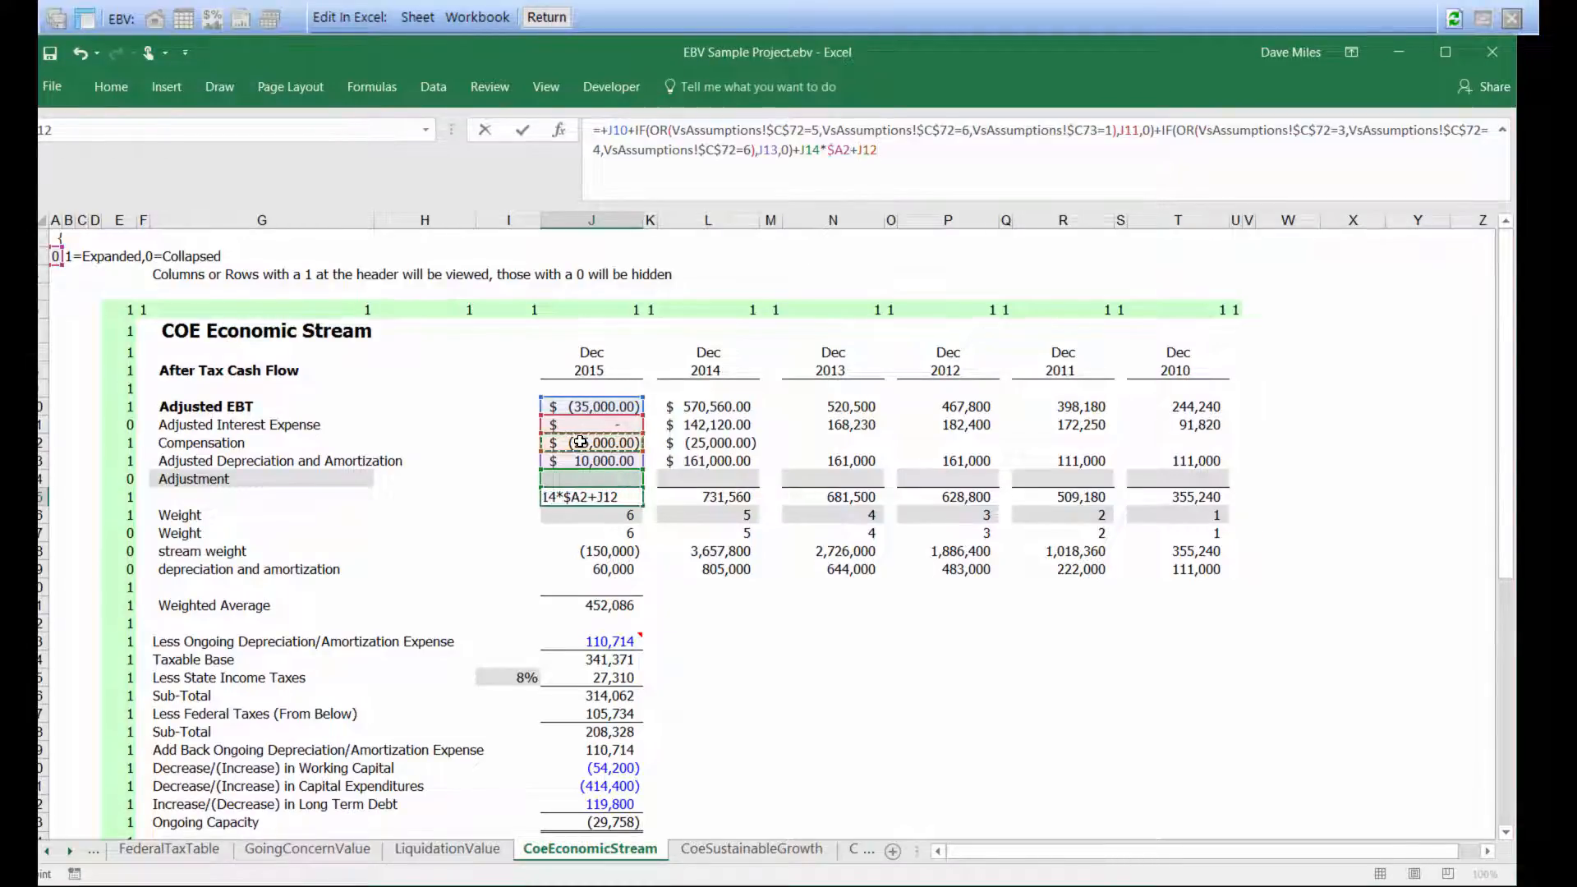
pyautogui.press('Return')
# Append +L12 to the Dec 2014 subtotal formula in L15 so it includes Compensation.
pyautogui.press('Right')
pyautogui.press('Right')
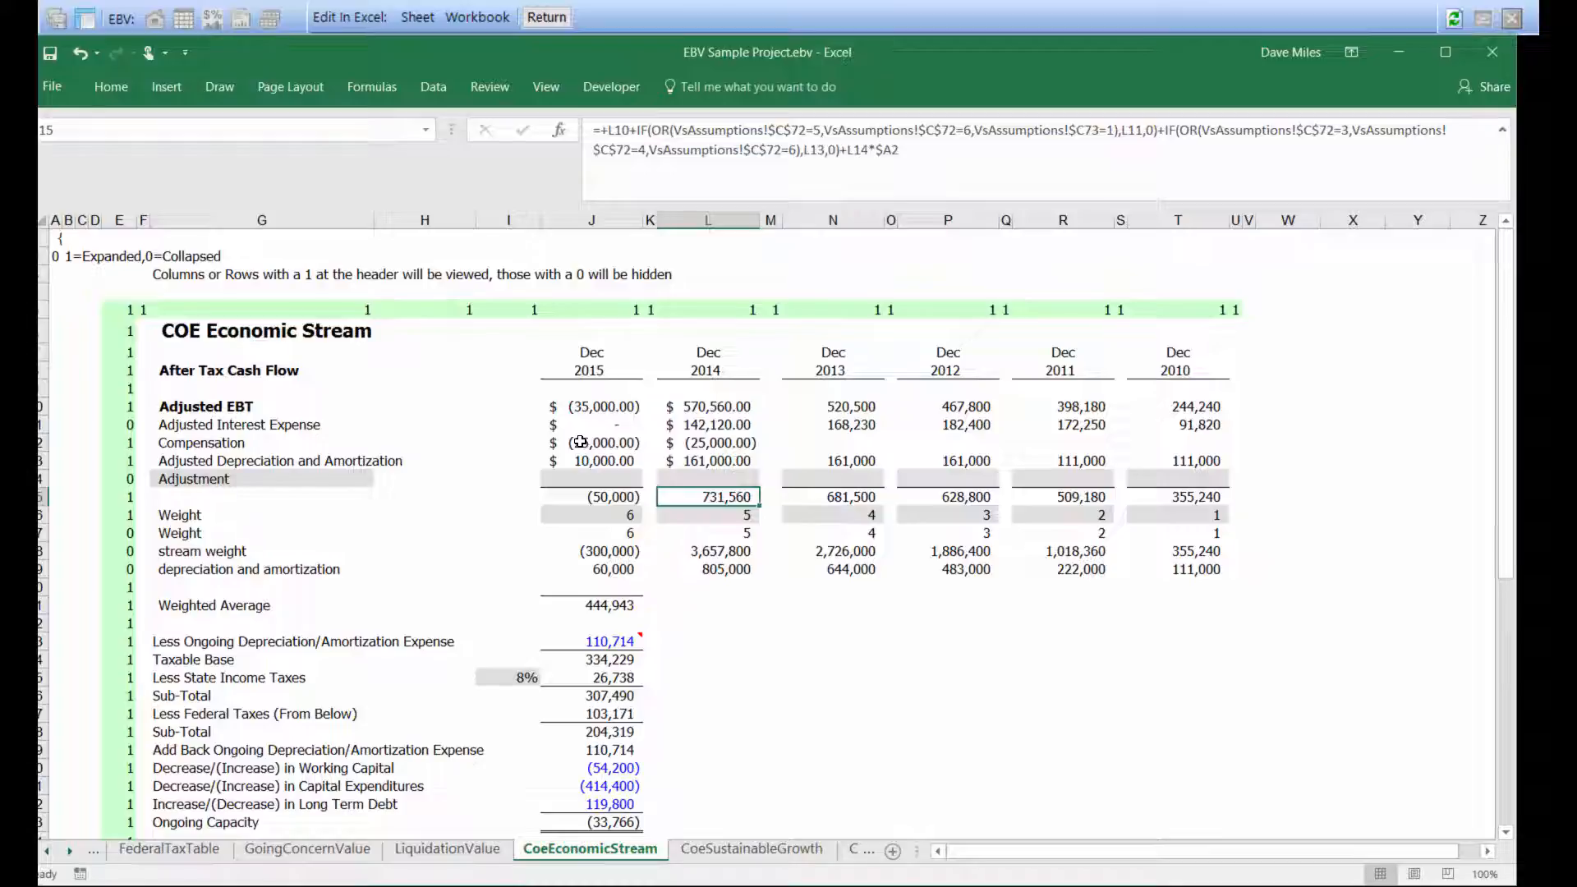
pyautogui.click(946, 151)
pyautogui.write('+')
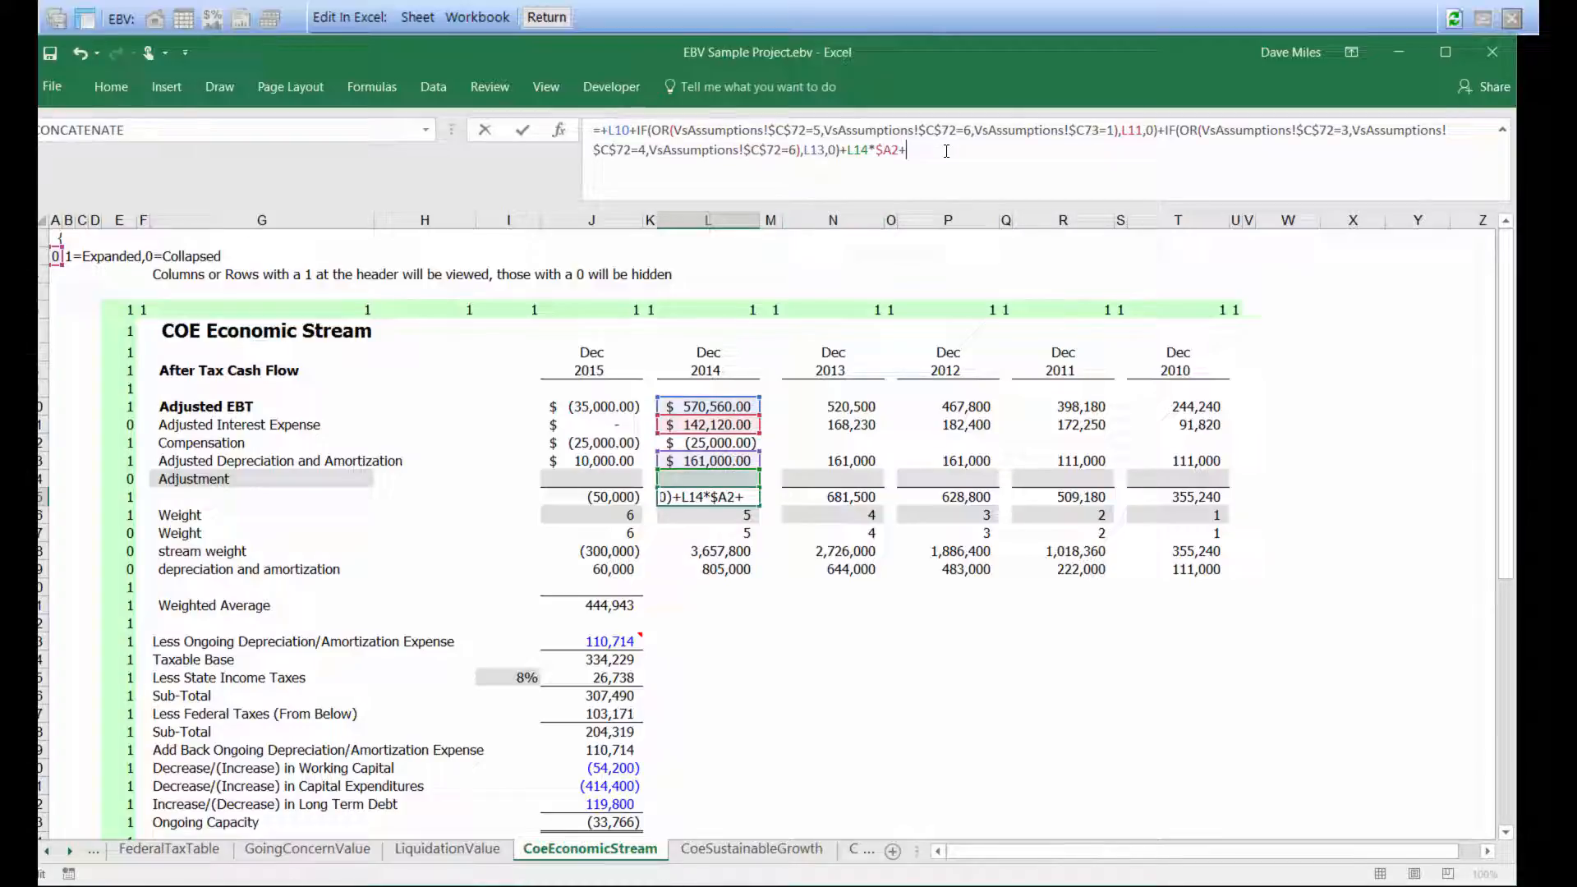
pyautogui.click(699, 443)
pyautogui.press('Return')
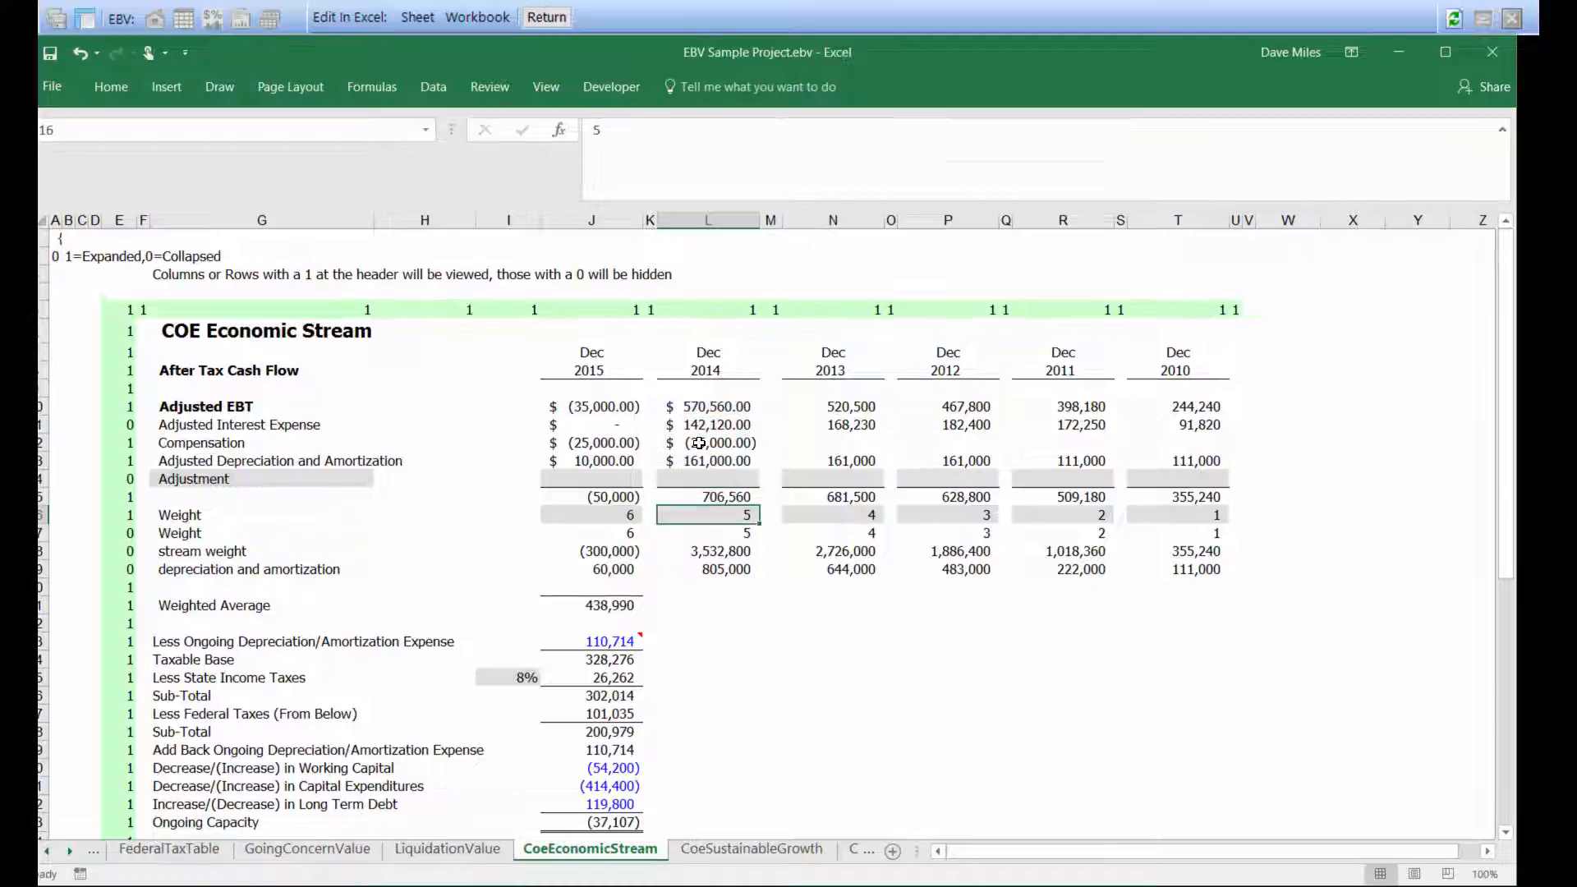
# Copy the Dec 2014 subtotal formula from L15 into the Dec 2013, 2012, 2011 and 2010 subtotal cells.
pyautogui.press('Up')
pyautogui.hotkey('ctrl', 'c')
pyautogui.press('Right')
pyautogui.press('Right')
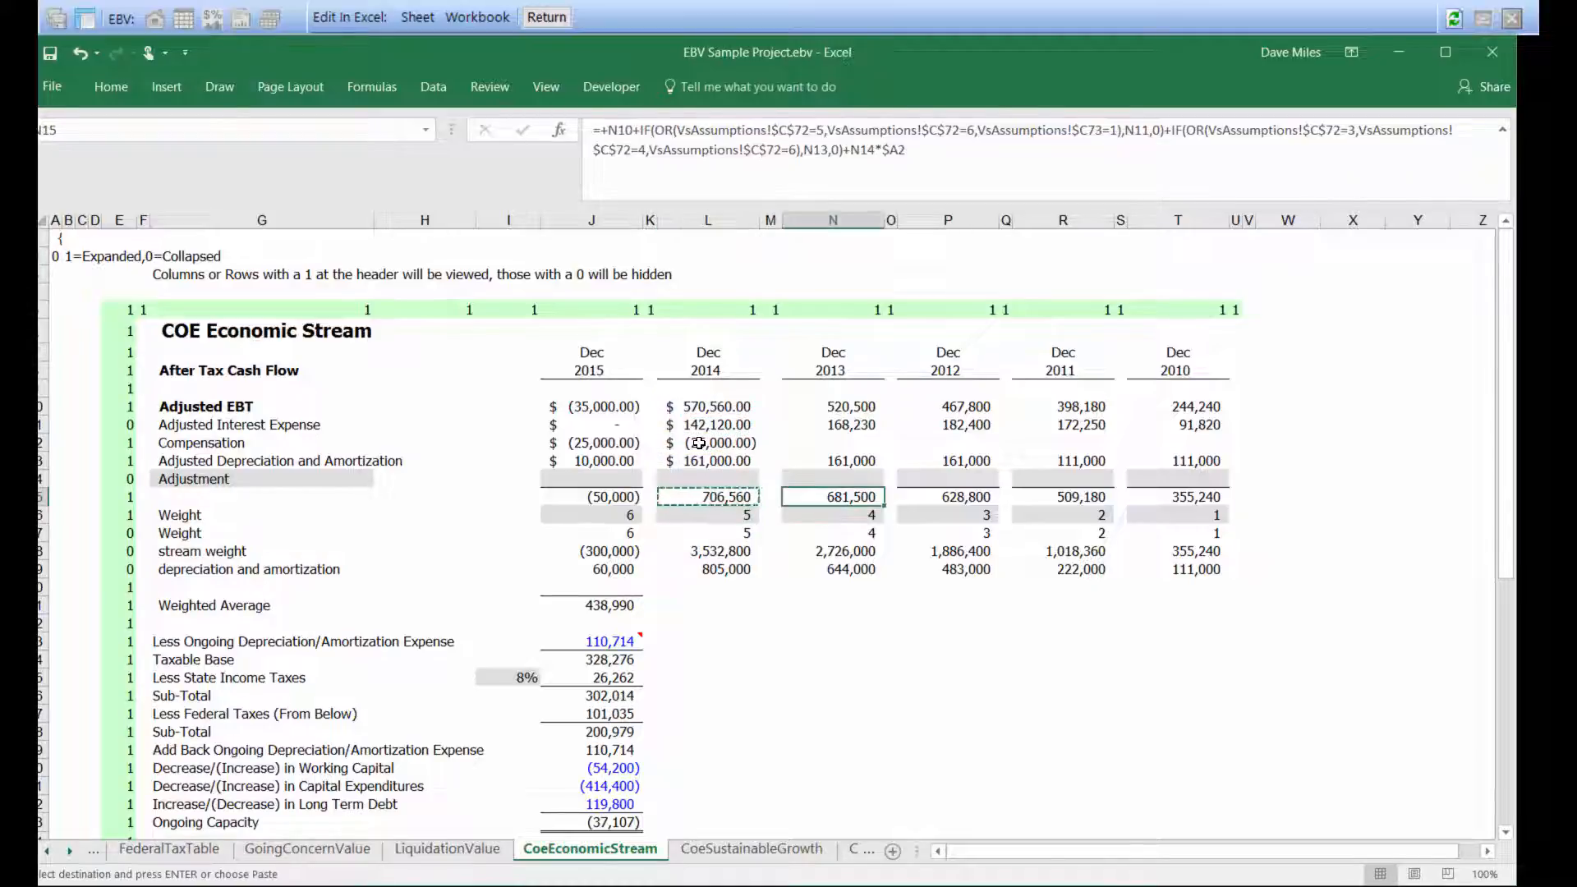
pyautogui.press('Right')
pyautogui.press('Right')
pyautogui.press('Right')
pyautogui.press('Right')
pyautogui.press('Right')
pyautogui.press('Right')
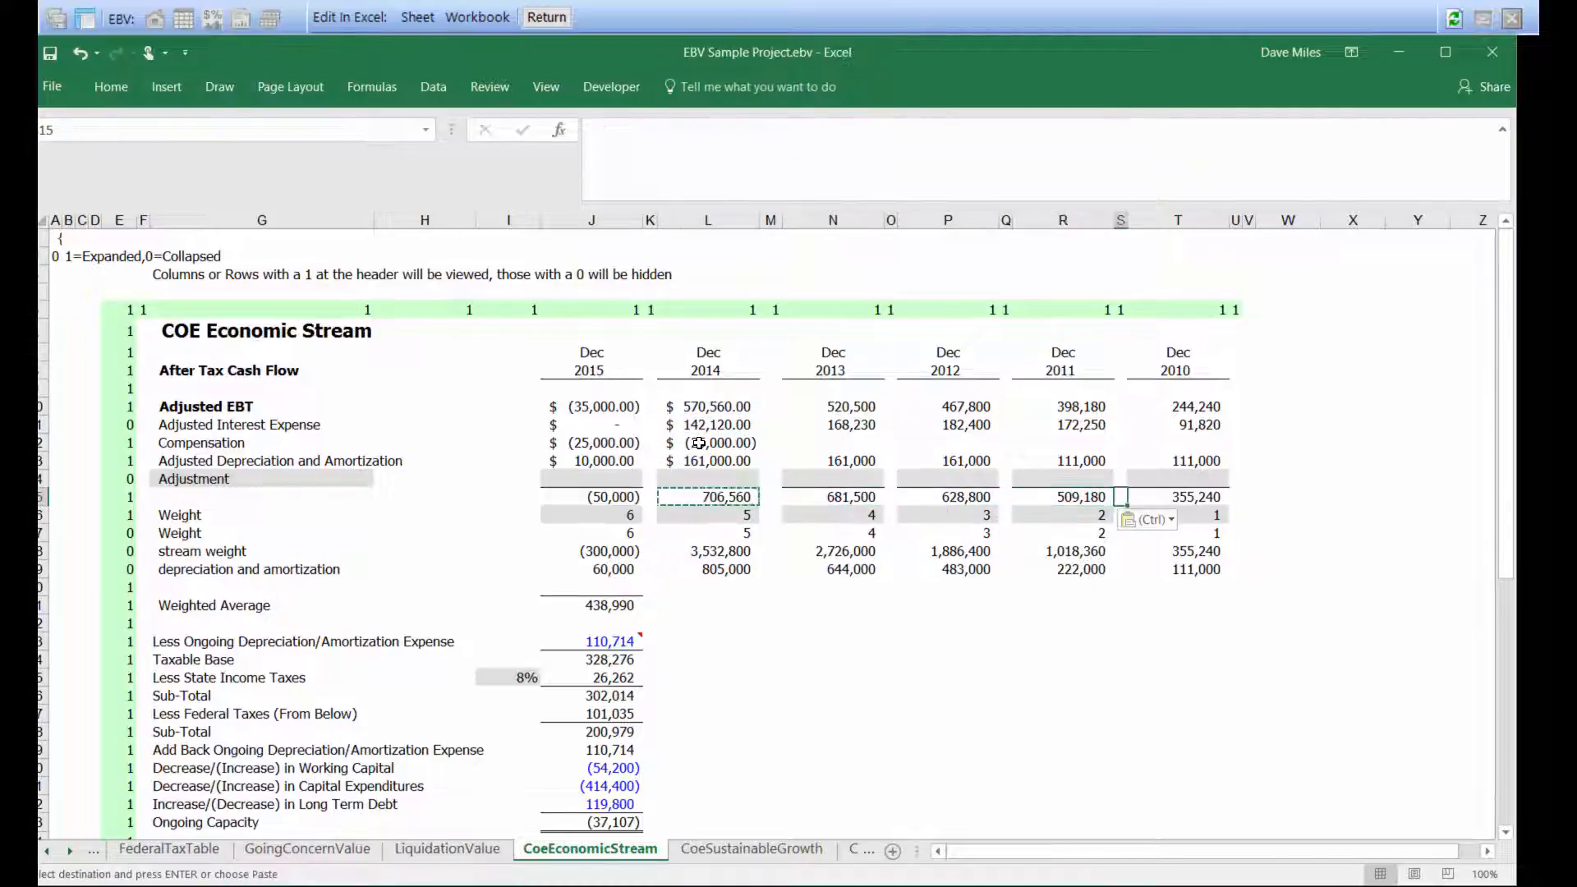
pyautogui.hotkey('ctrl', 'v')
# Go back along the subtotal row from Dec 2010 and review the Dec 2015 formula in J15.
pyautogui.press('Left')
pyautogui.press('Left')
pyautogui.press('Left')
pyautogui.press('Left')
pyautogui.press('Left')
pyautogui.press('Left')
pyautogui.press('Left')
pyautogui.press('Left')
pyautogui.press('Left')
pyautogui.press('Left')
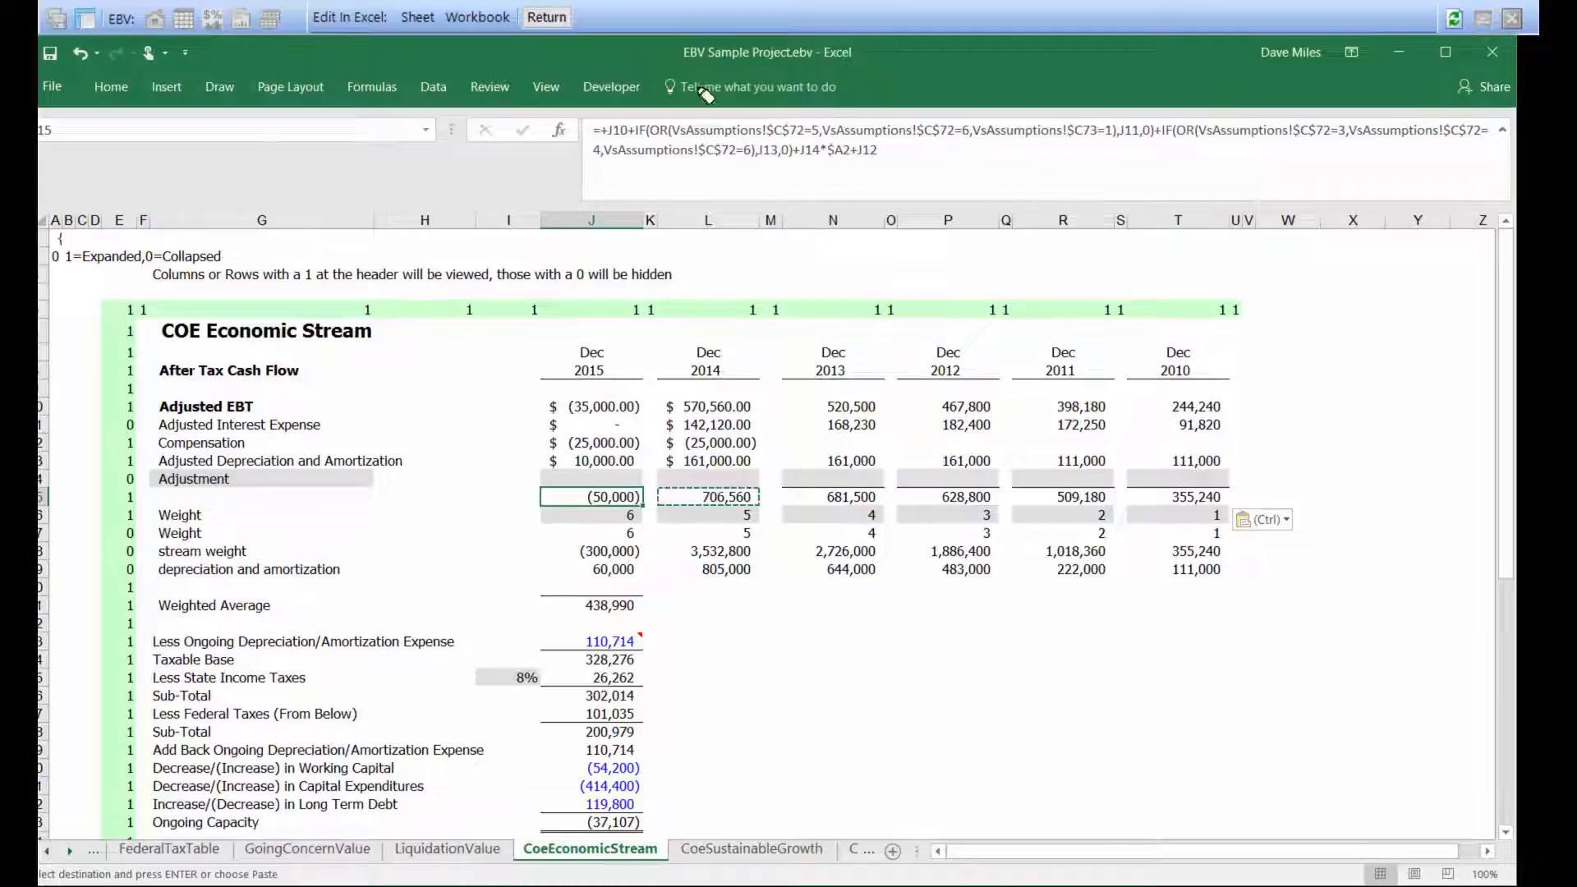
pyautogui.click(547, 18)
pyautogui.moveTo(547, 46)
pyautogui.mouseDown()
pyautogui.moveTo(525, 119)
pyautogui.moveTo(604, 193)
pyautogui.mouseUp()
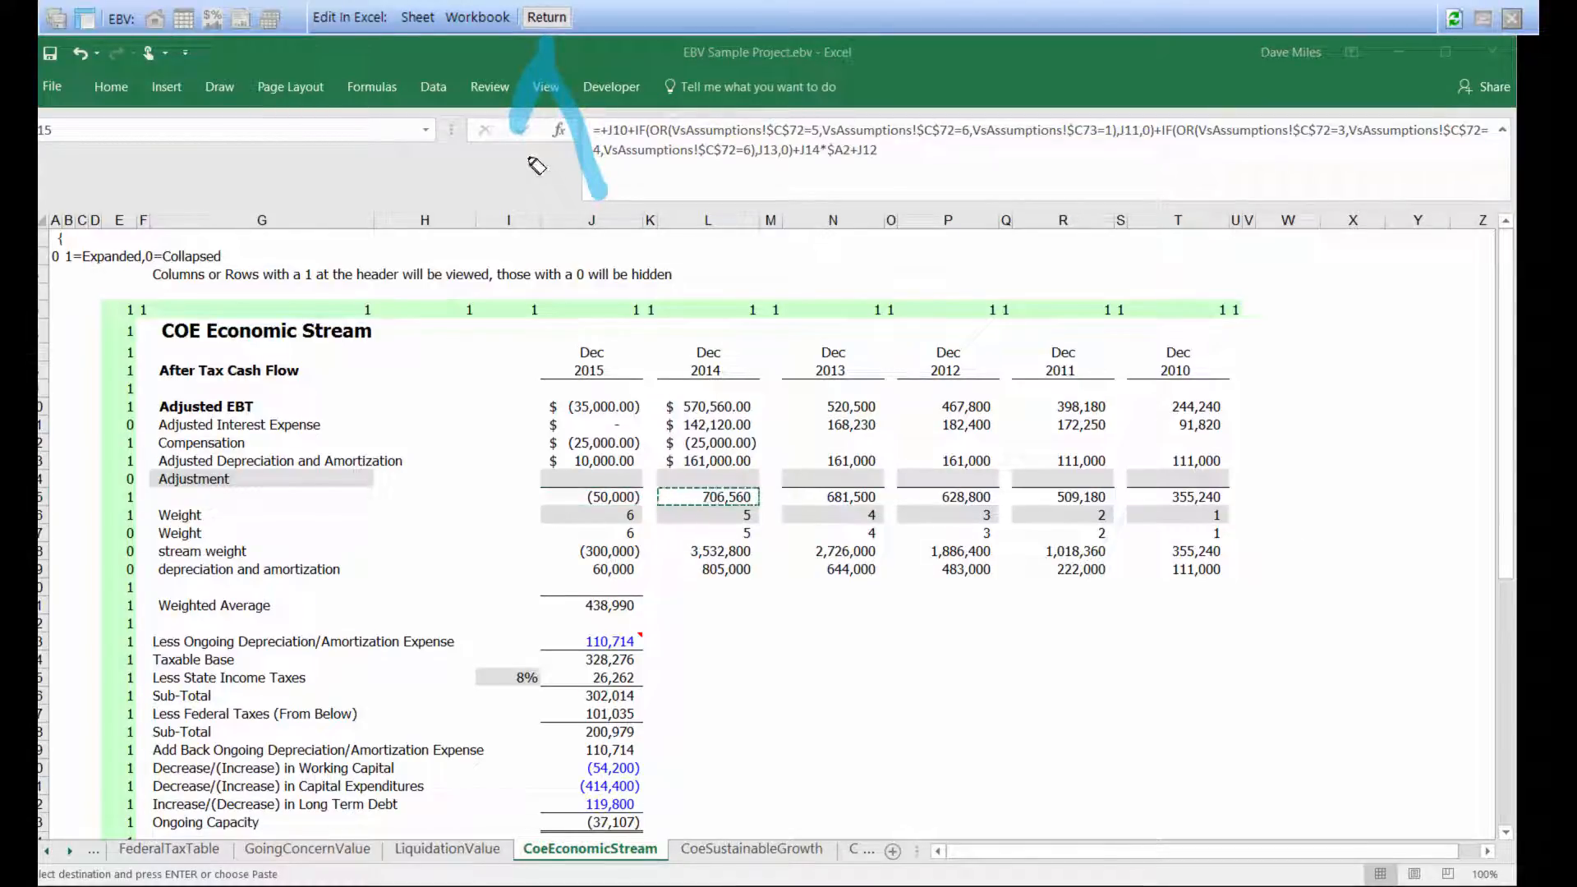
pyautogui.moveTo(423, 35); pyautogui.dragTo(425, 158)
pyautogui.moveTo(480, 32); pyautogui.dragTo(485, 196)
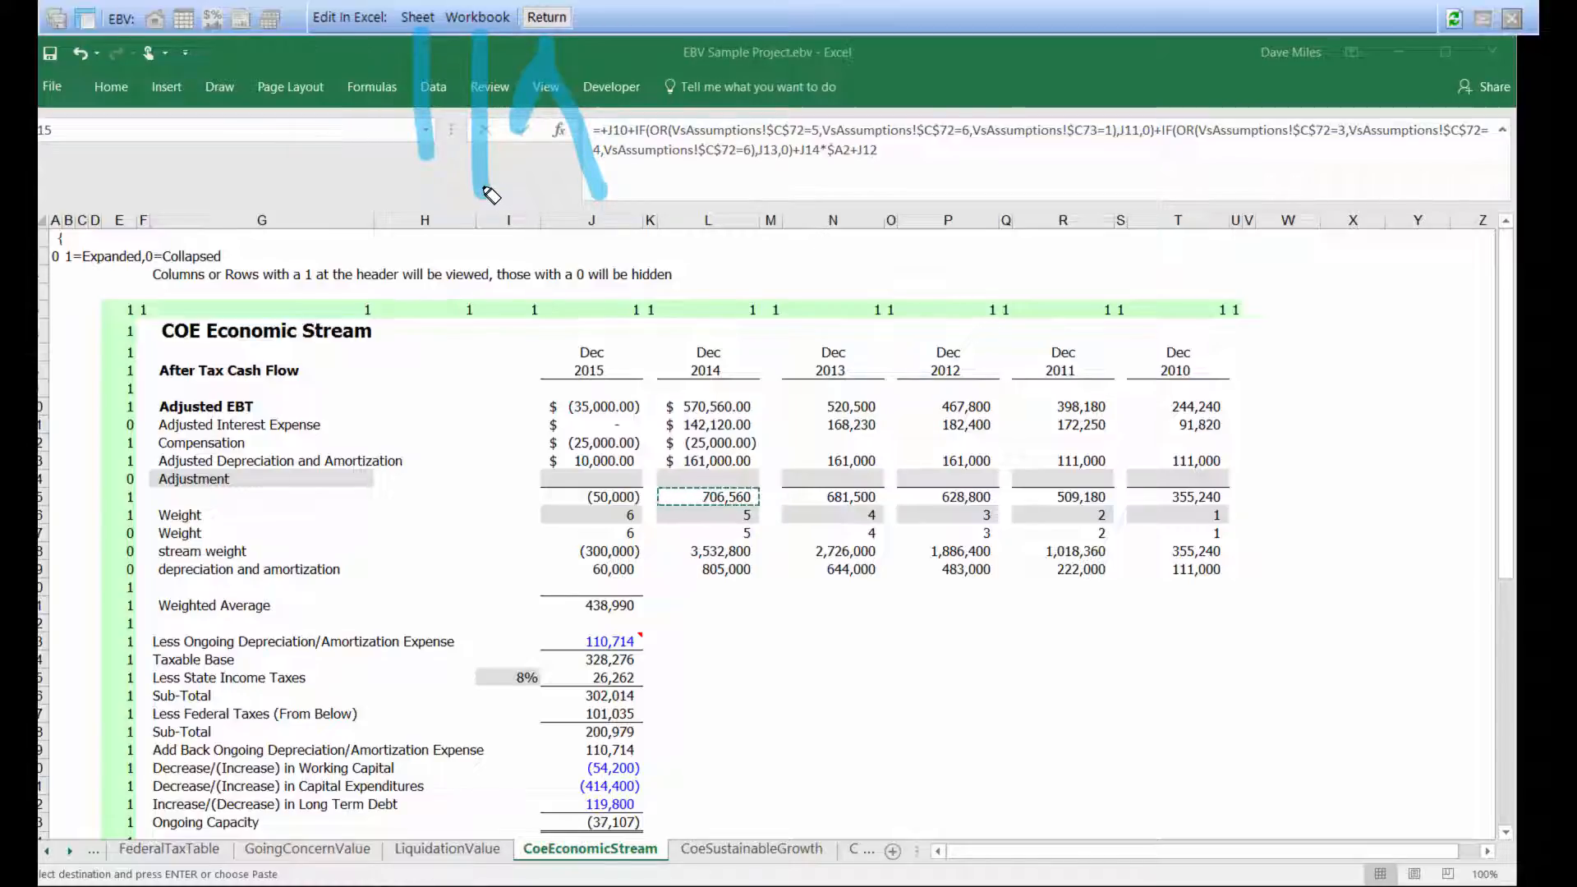
# Show all cells of the current sheet.
pyautogui.click(410, 20)
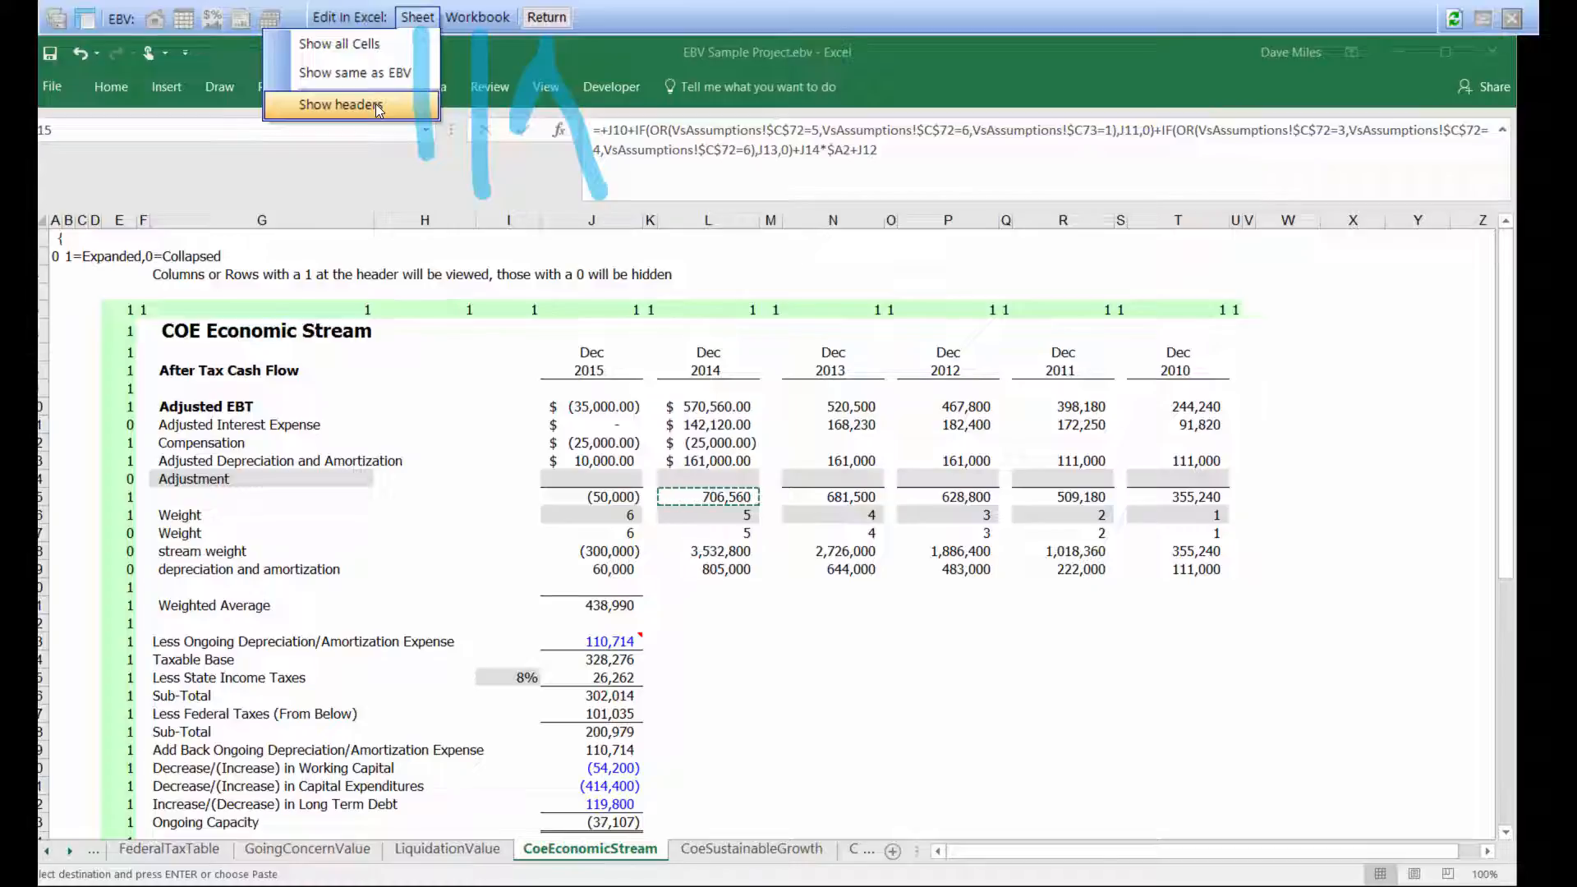
pyautogui.click(300, 43)
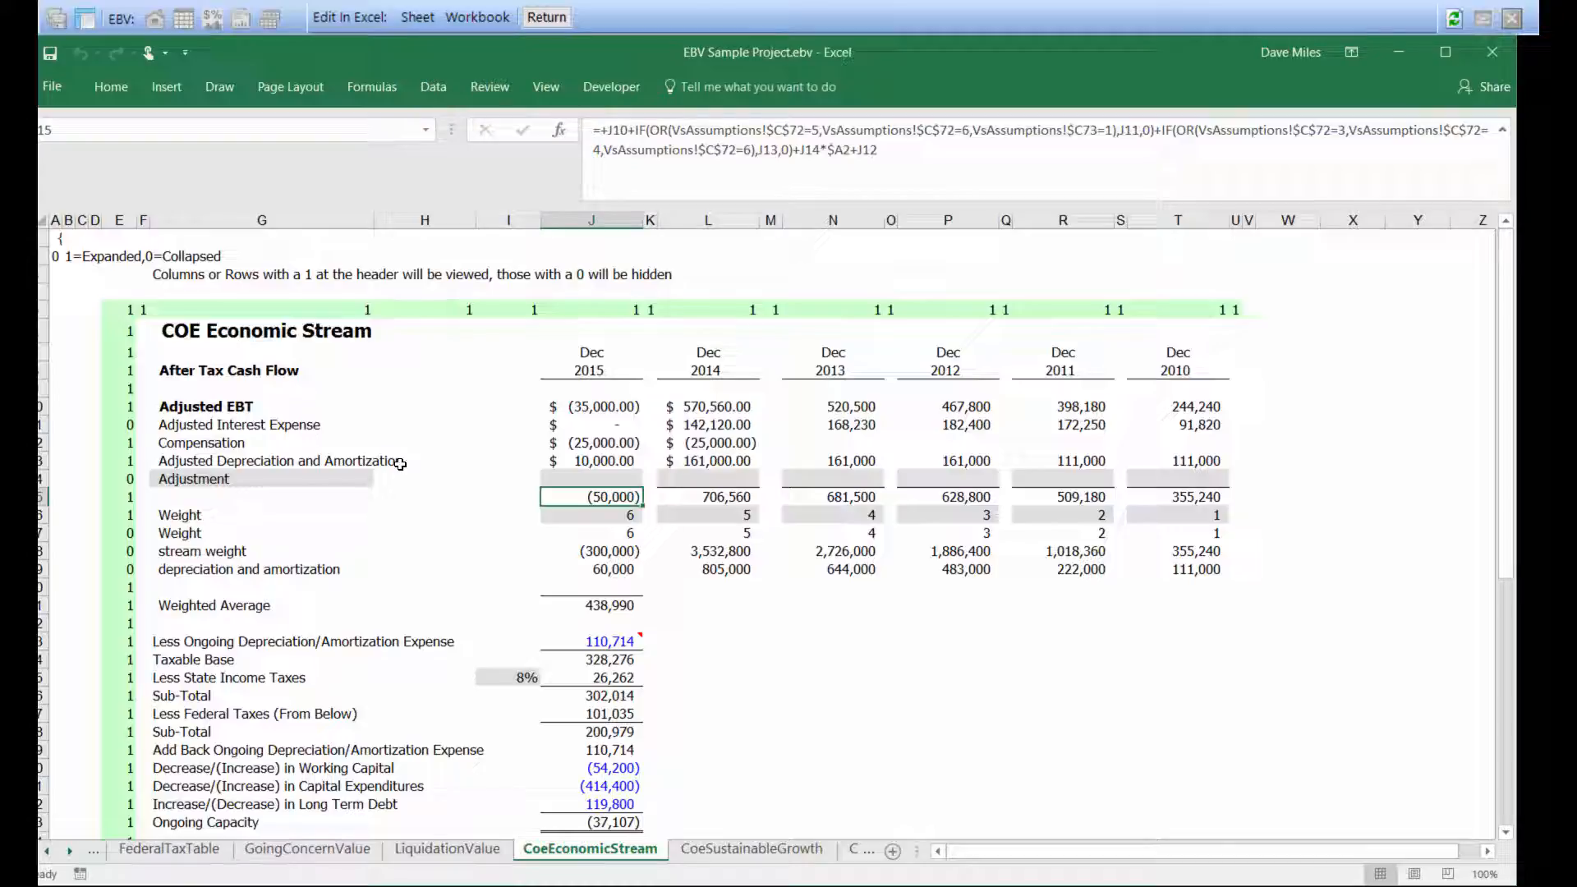
# Switch the current sheet to the same view as EBV and check the Compensation row through Dec 2014.
pyautogui.click(426, 22)
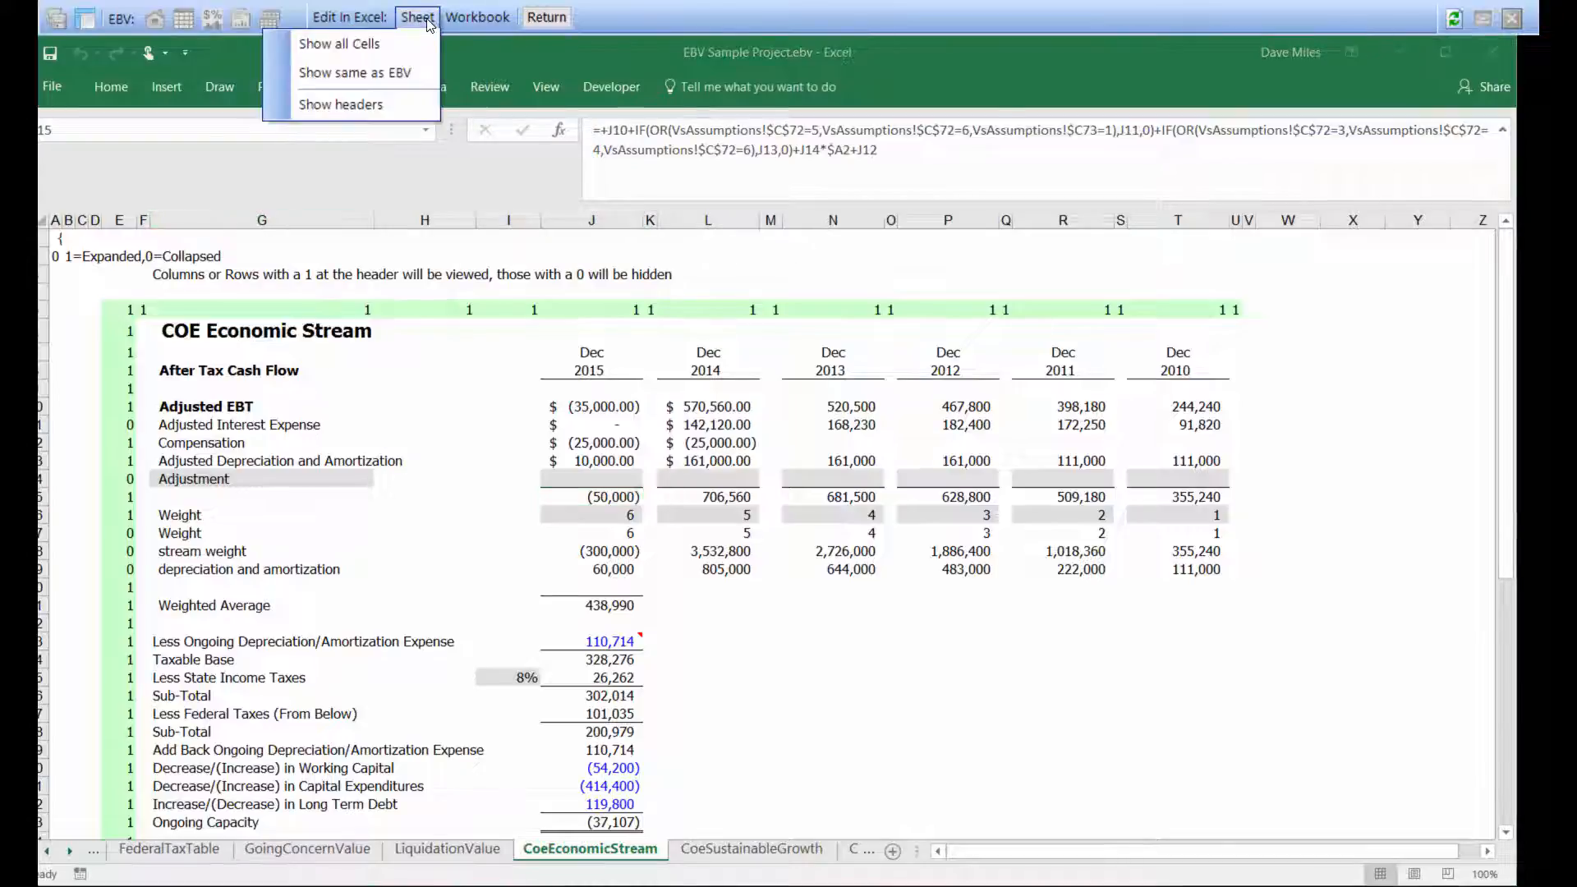
pyautogui.click(322, 66)
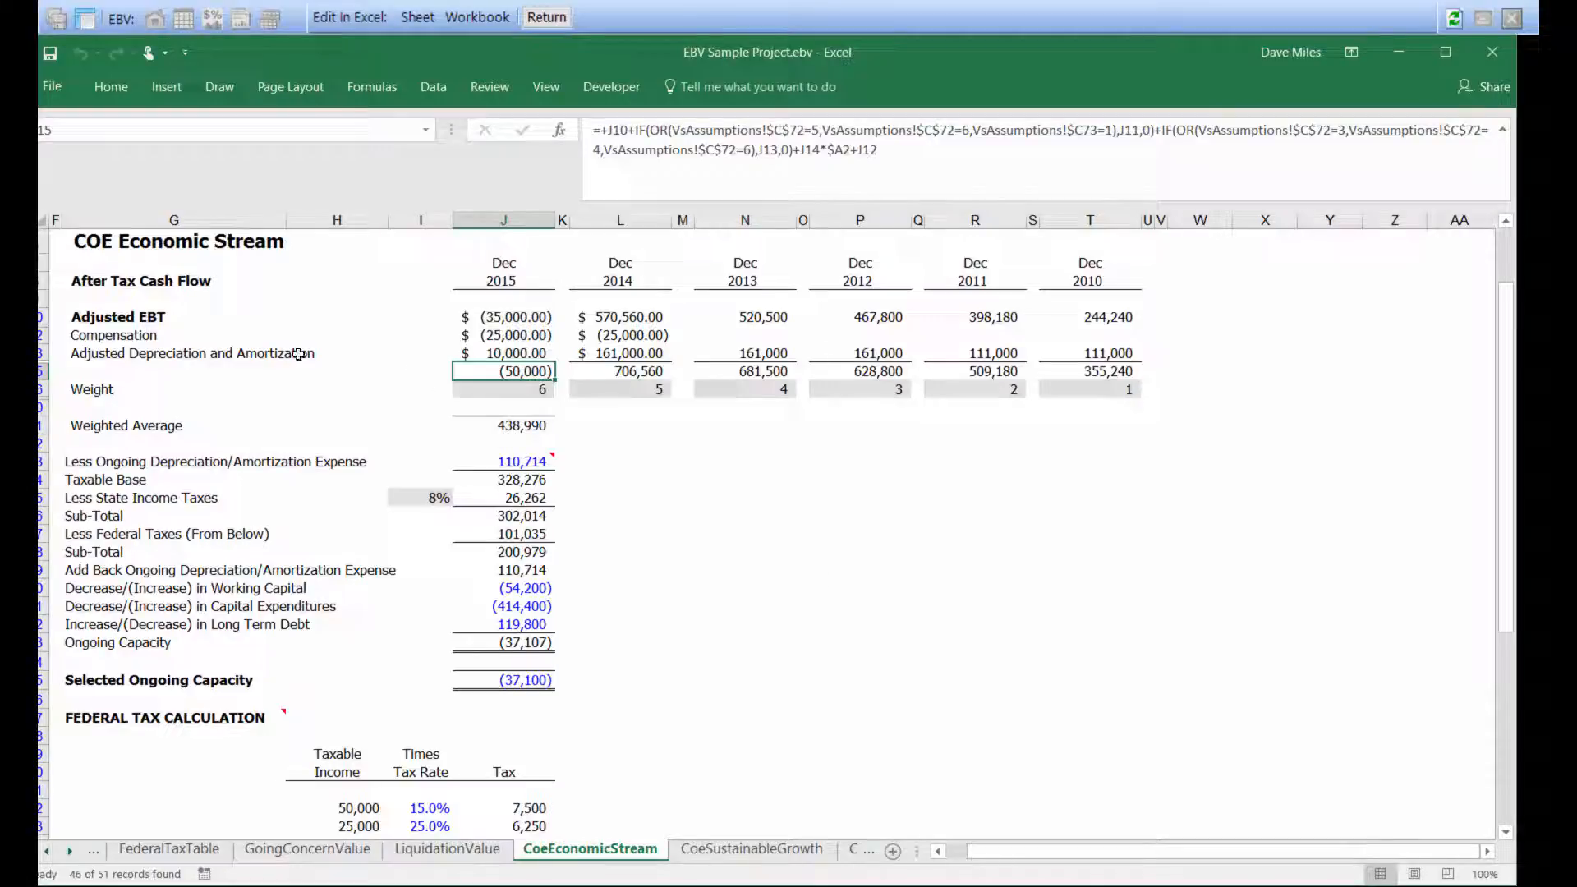
pyautogui.moveTo(115, 340); pyautogui.dragTo(624, 337)
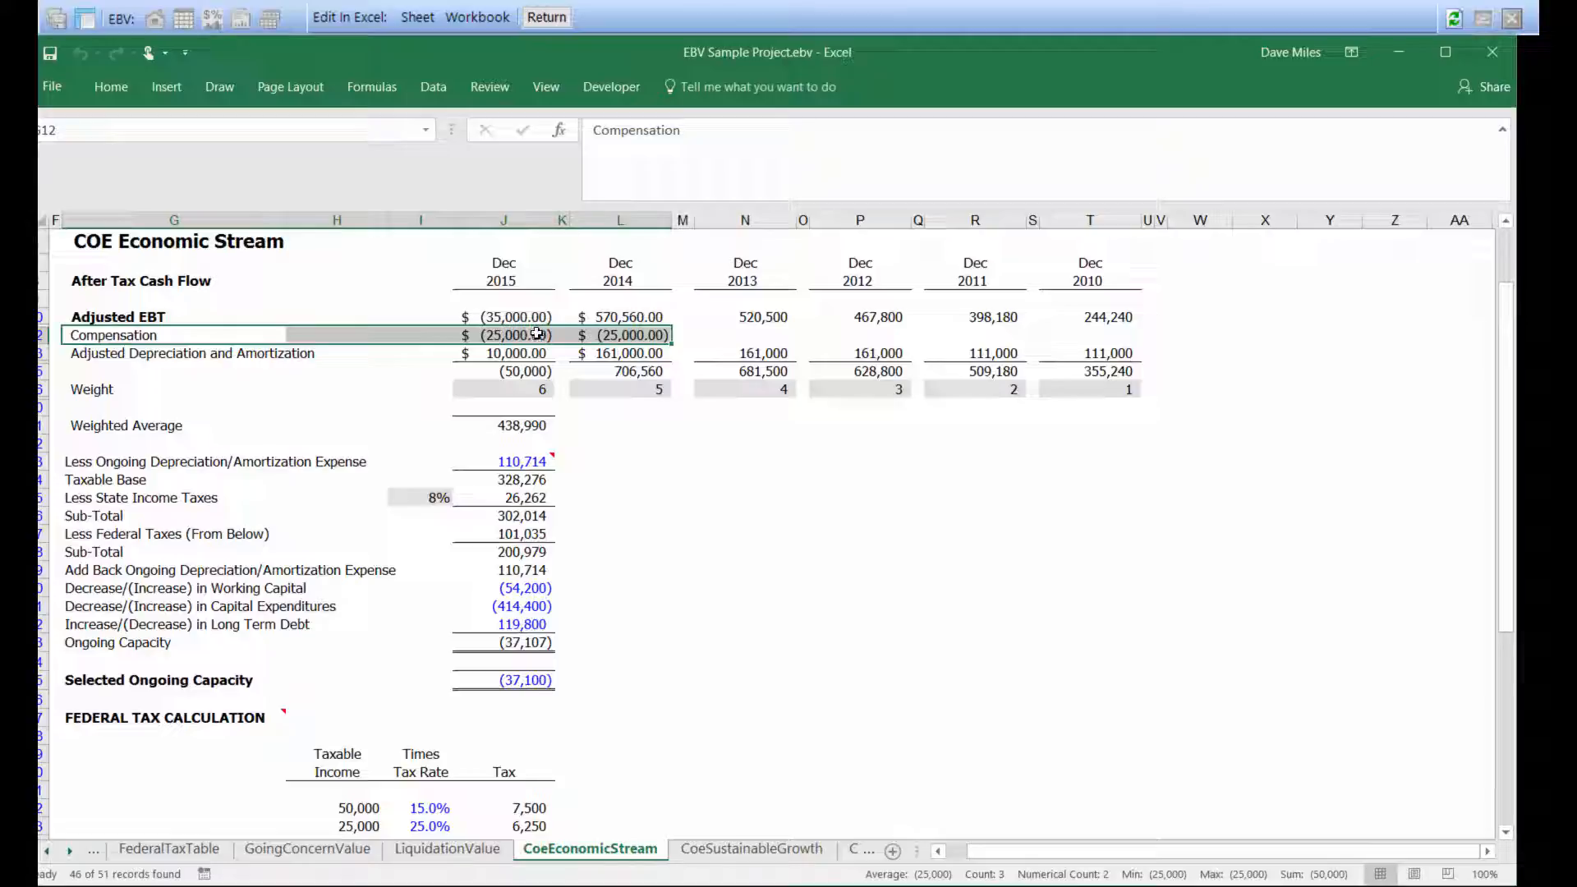
pyautogui.click(612, 386)
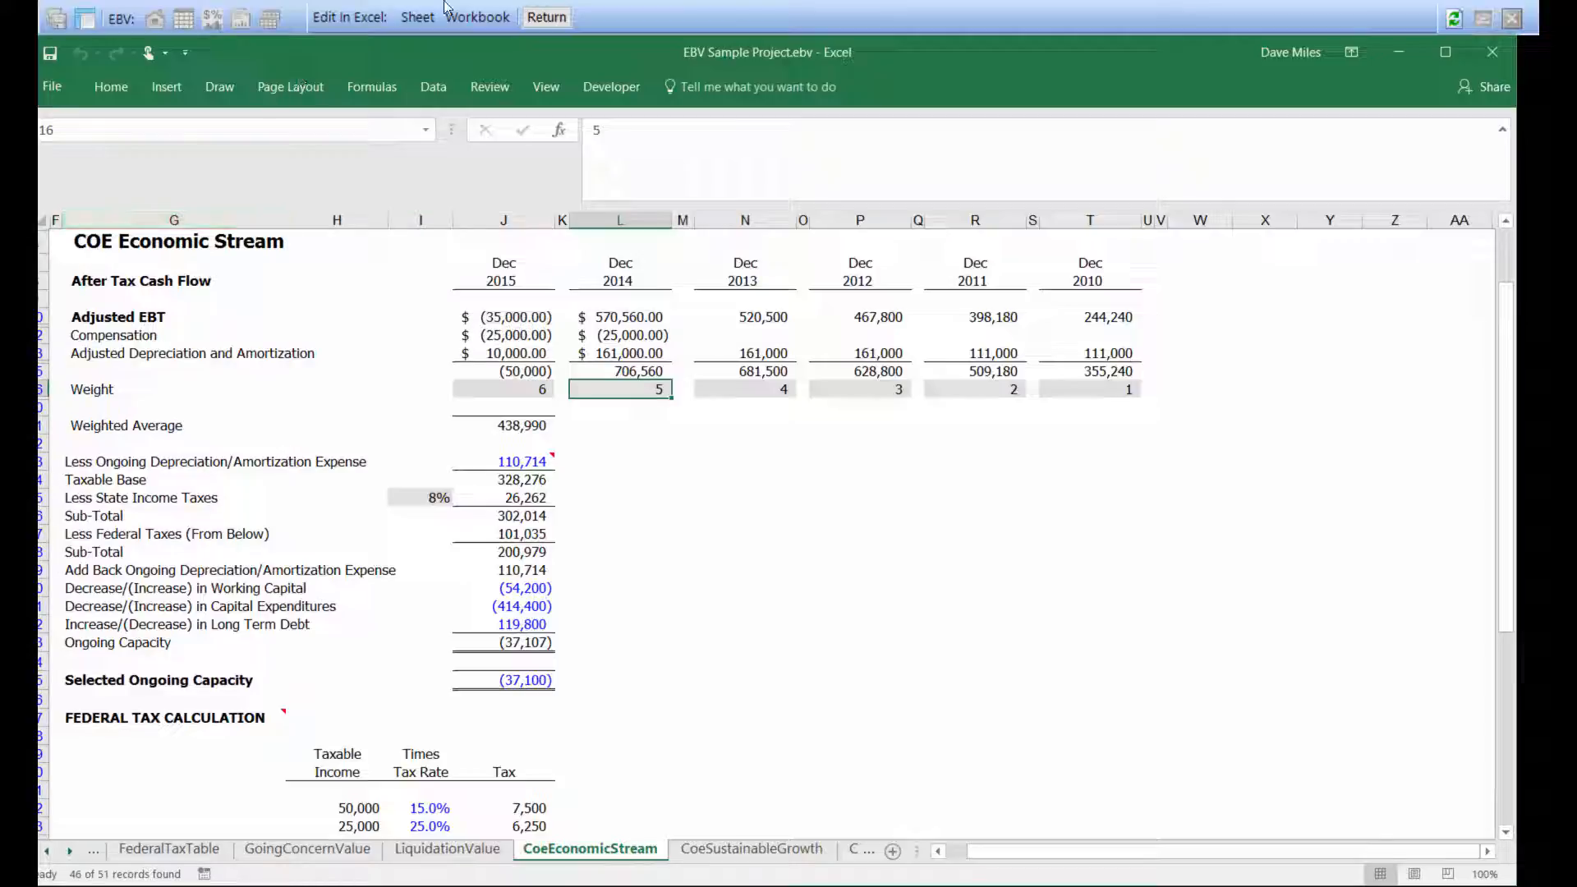
# Look over the display options for the current sheet and for the whole workbook, including showing headers.
pyautogui.click(425, 23)
pyautogui.click(345, 102)
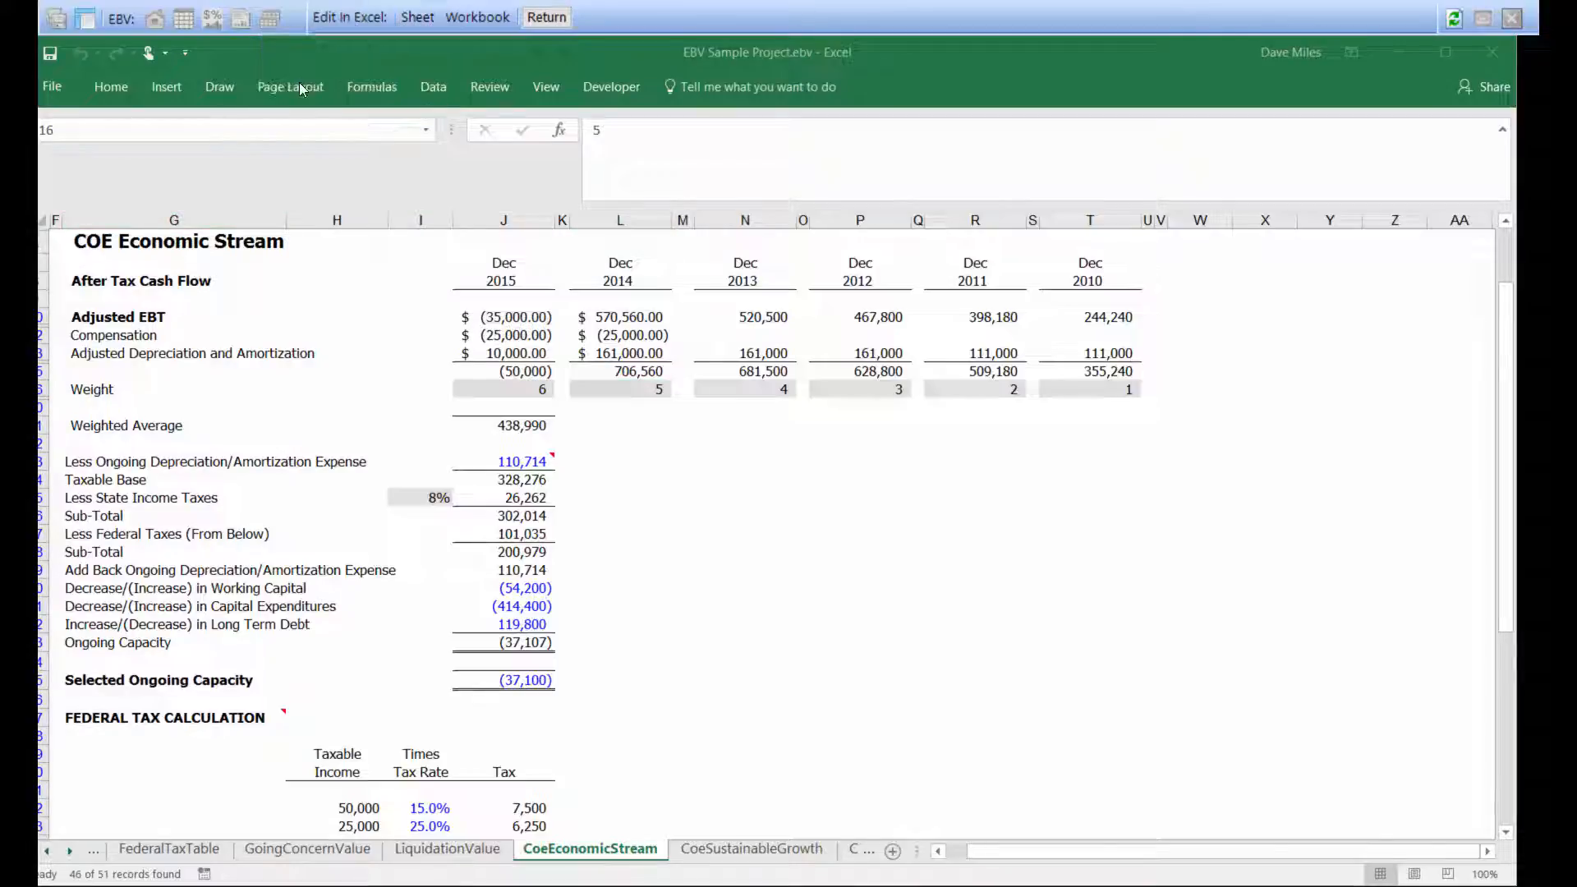
pyautogui.click(477, 17)
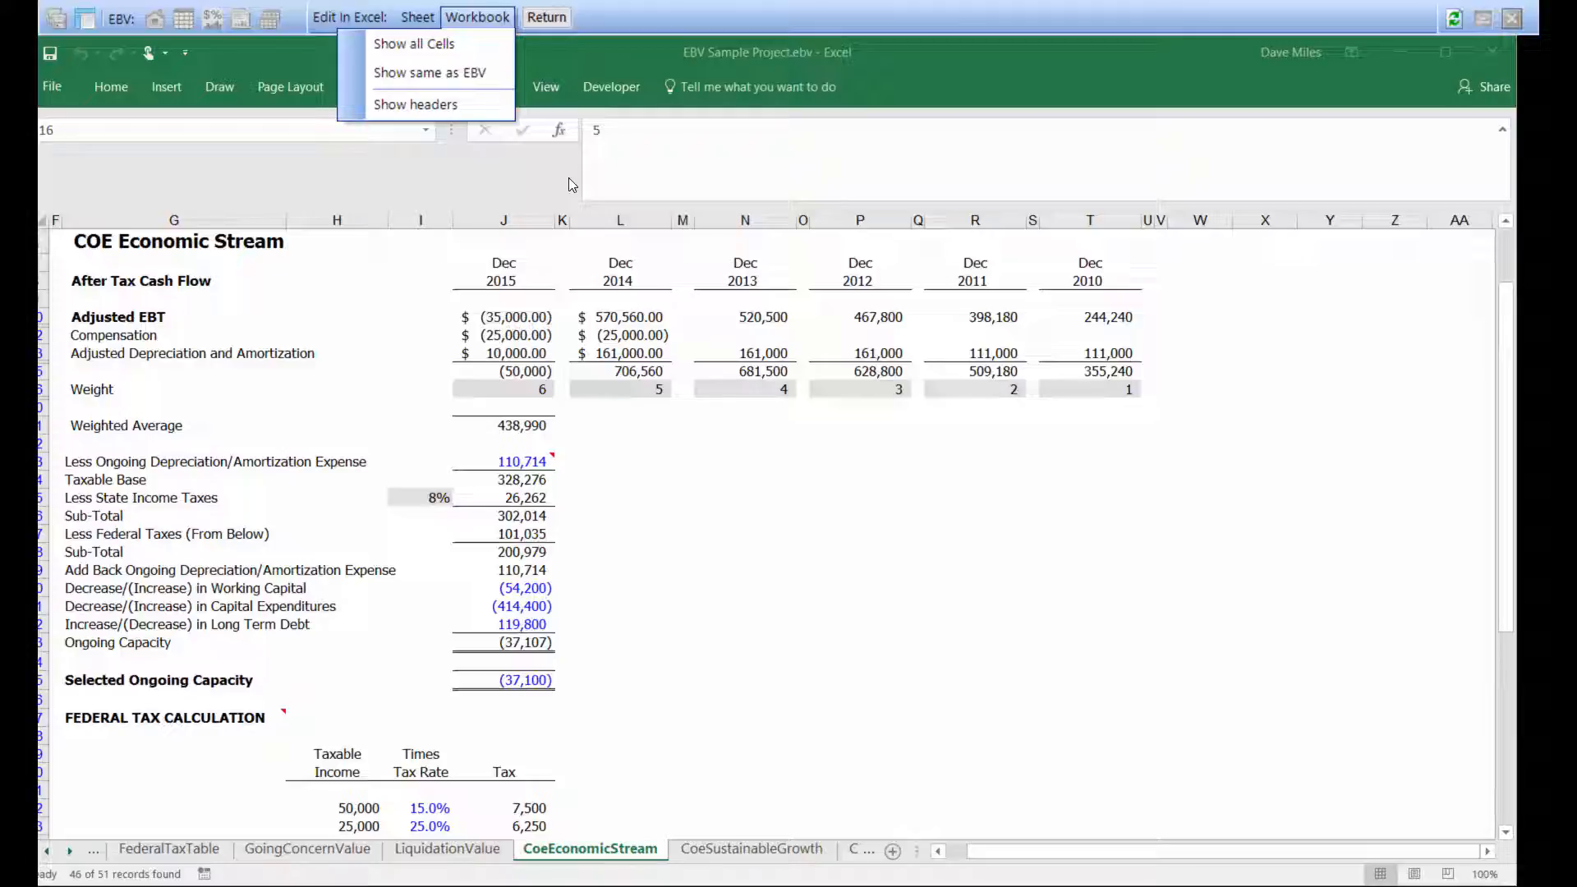
pyautogui.press('Escape')
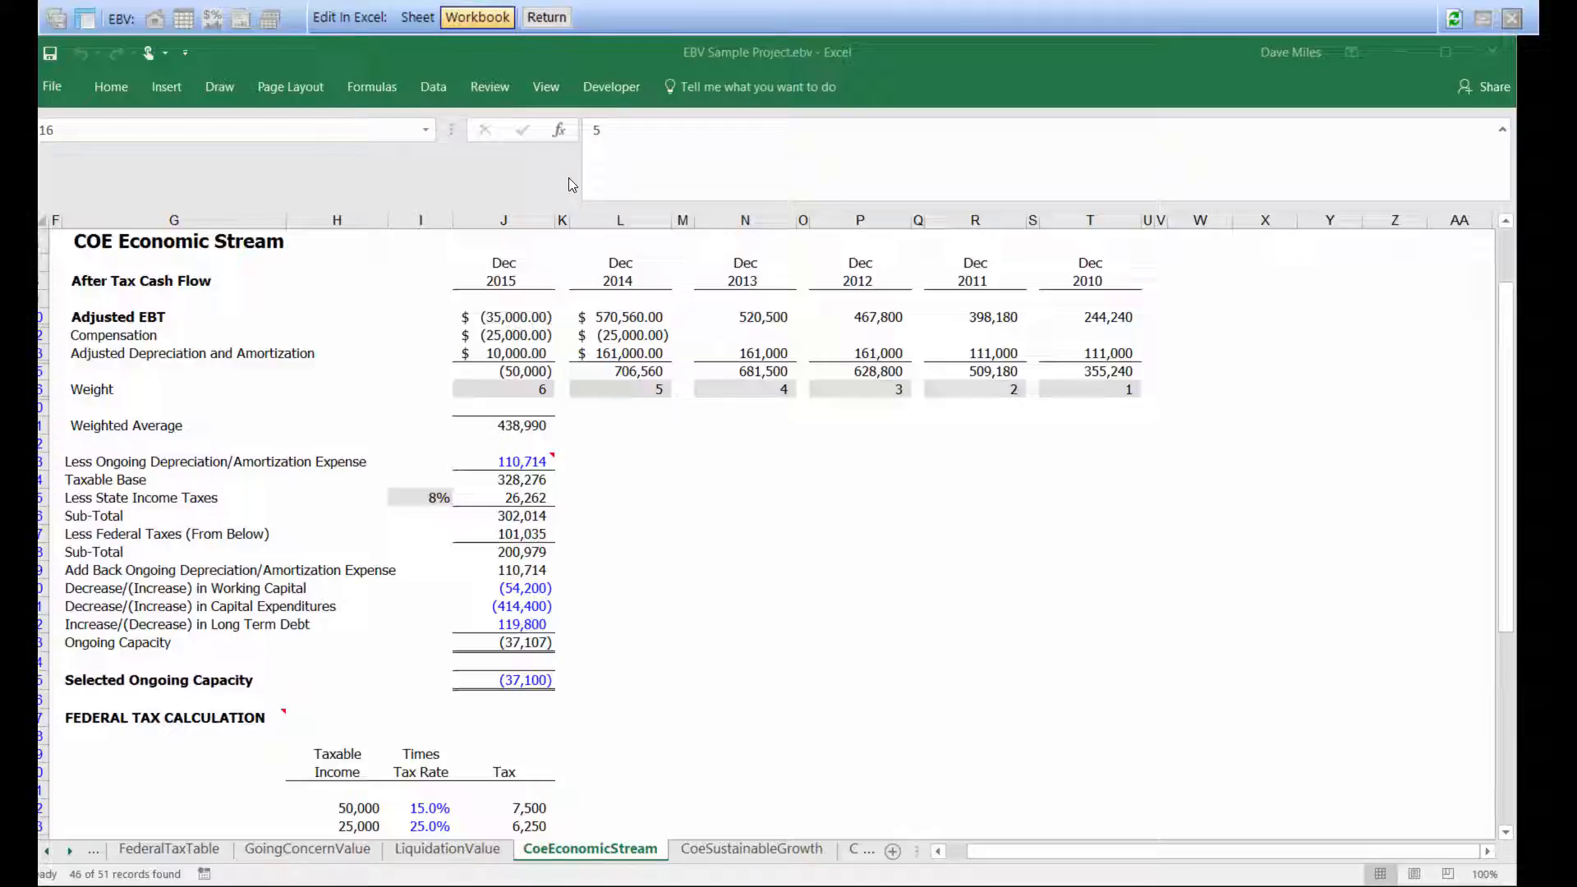
pyautogui.moveTo(464, 238)
pyautogui.mouseDown()
pyautogui.moveTo(567, 7)
pyautogui.moveTo(576, 150)
pyautogui.mouseUp()
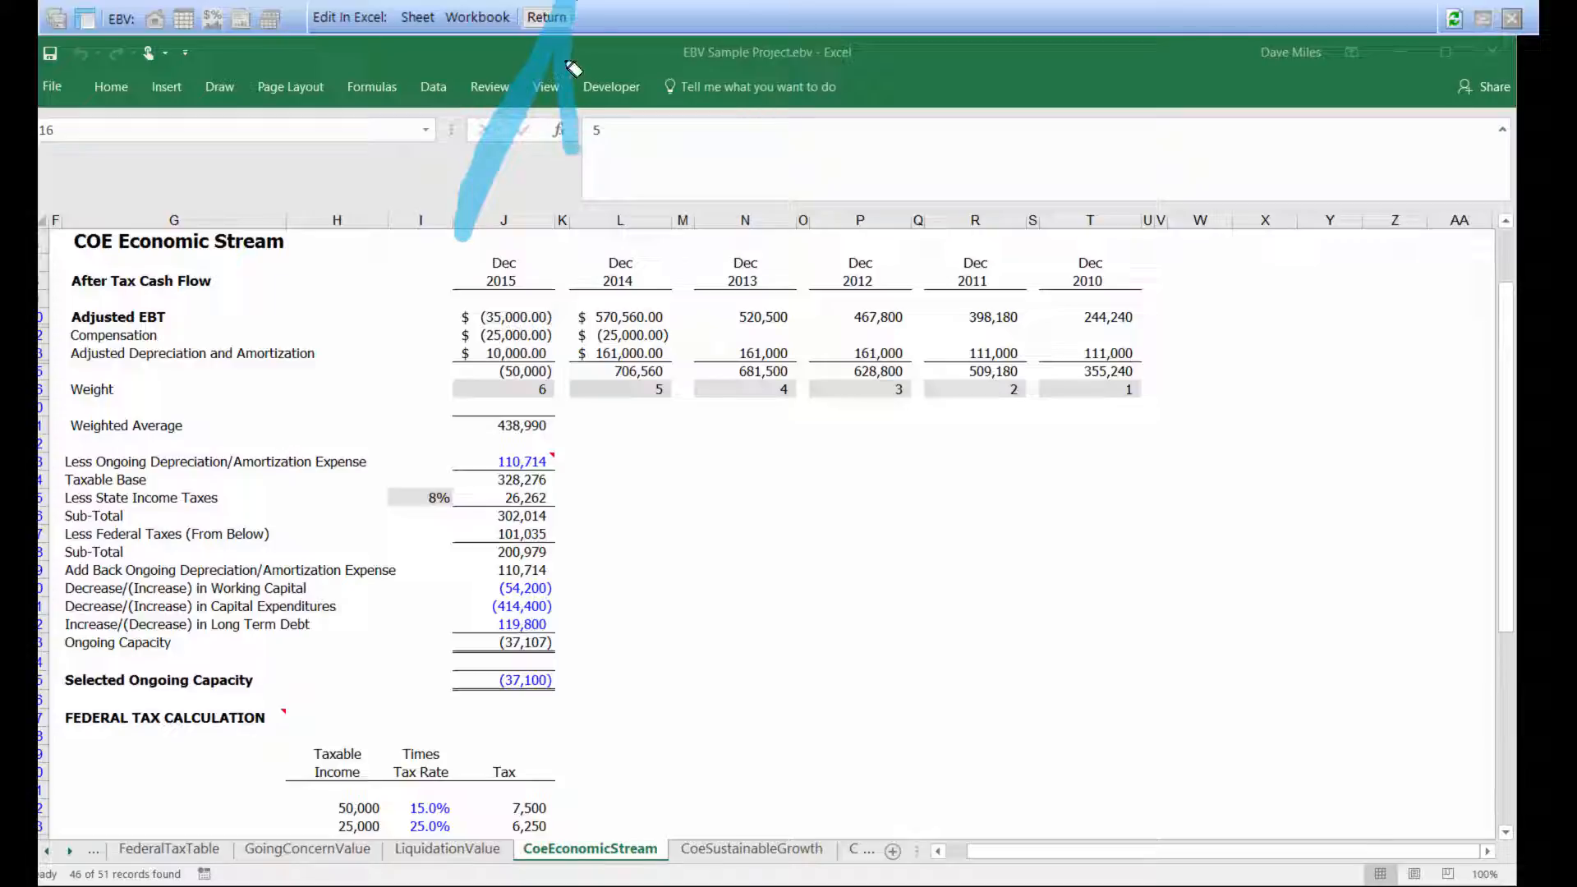
# Return from Excel editing to EBV and show the navigator pane.
pyautogui.click(549, 18)
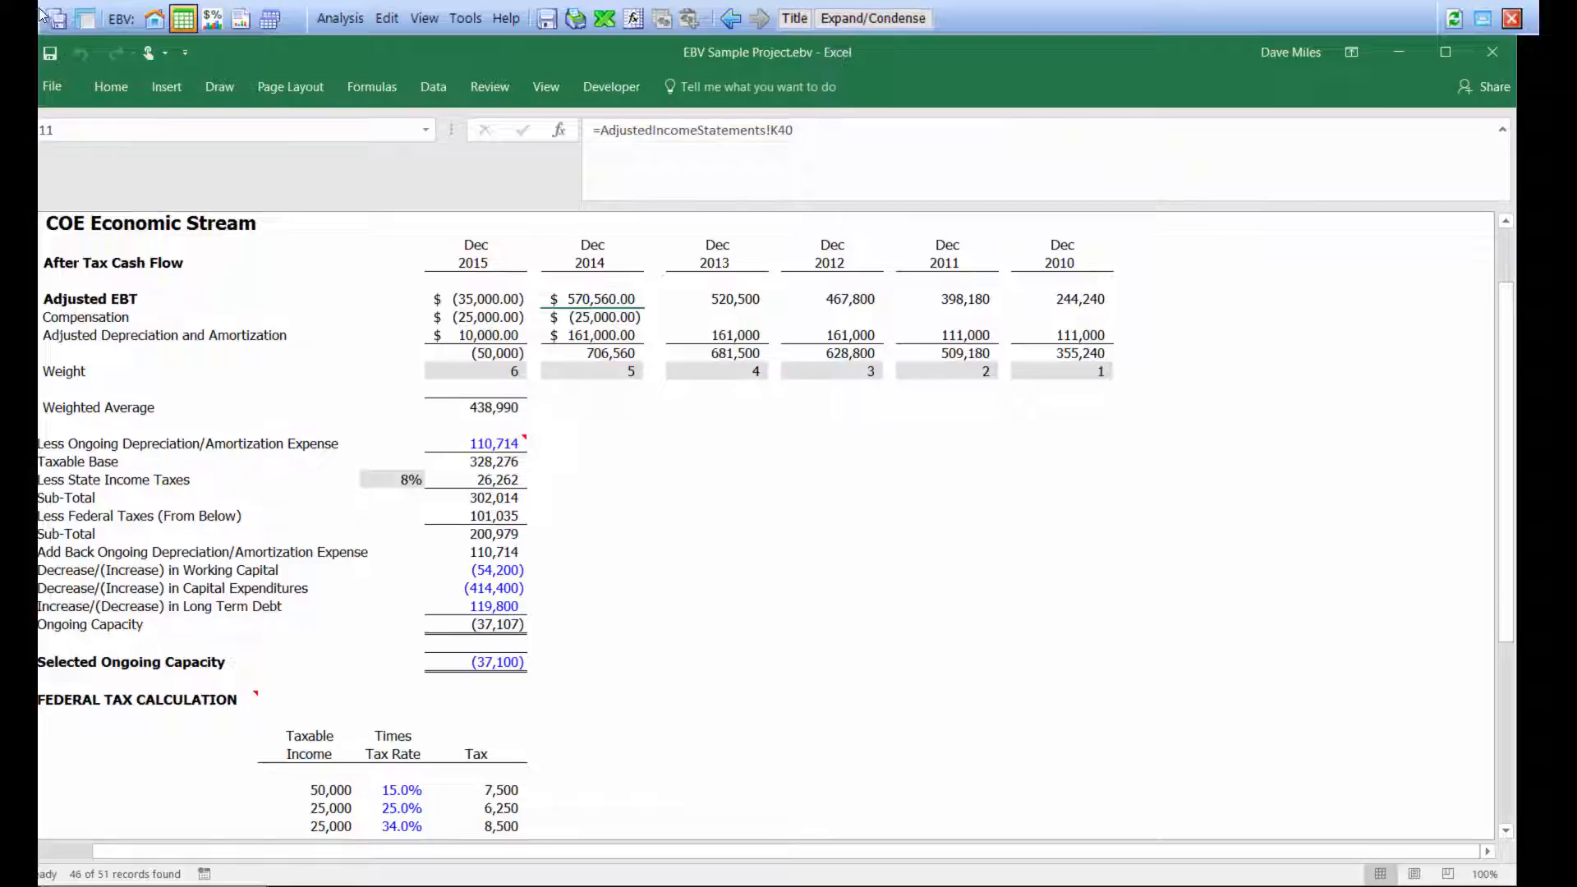
pyautogui.click(86, 19)
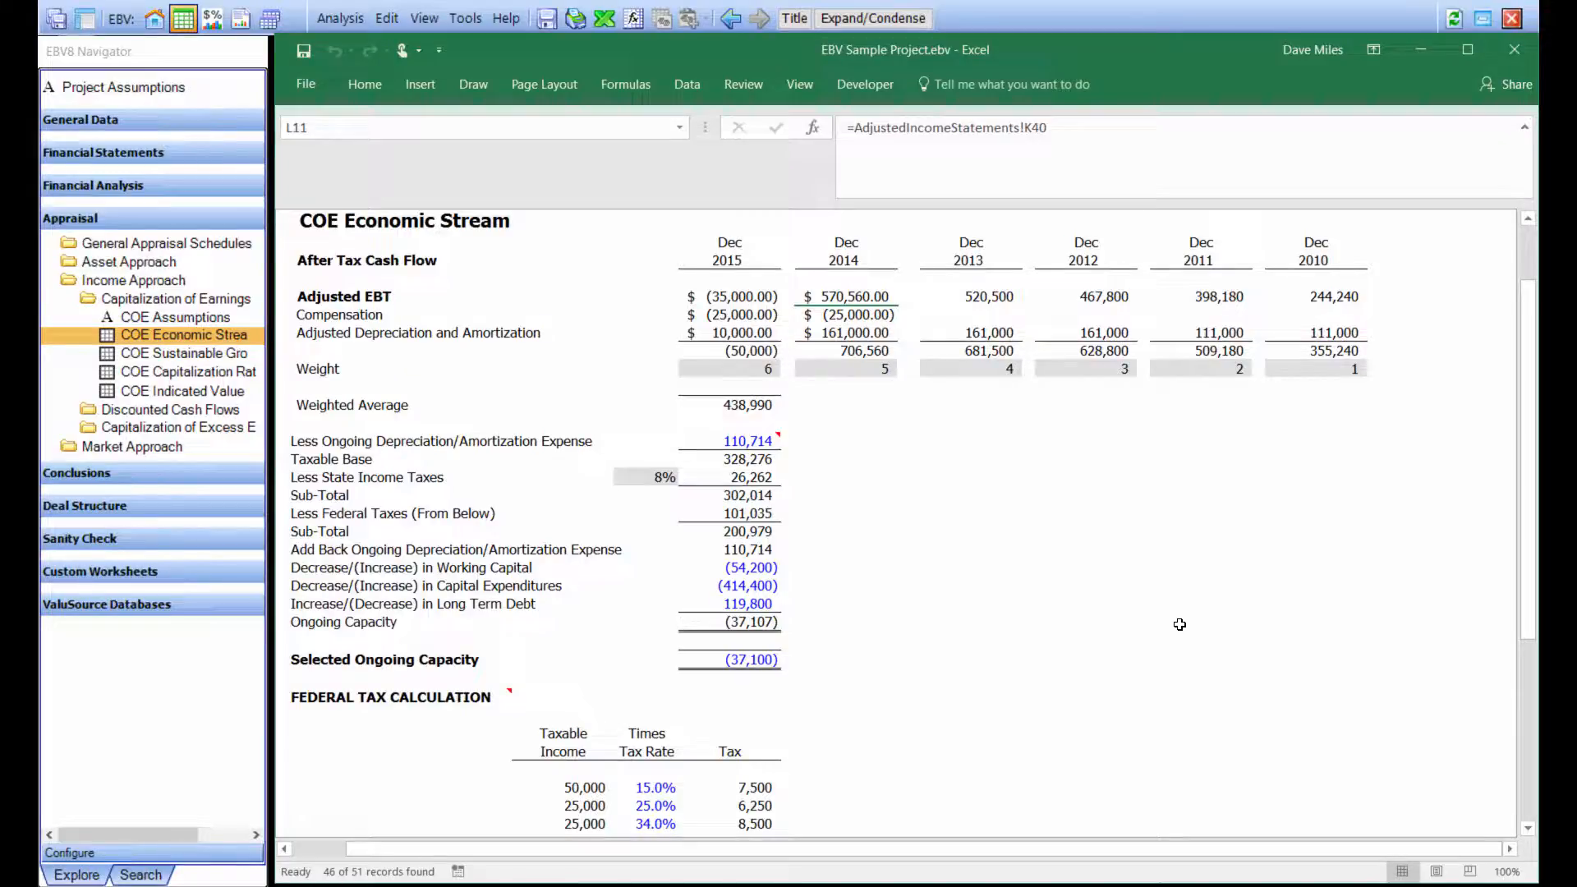
# Check the Compensation label and its Dec 2014 amount on the COE Economic Stream schedule.
pyautogui.click(496, 307)
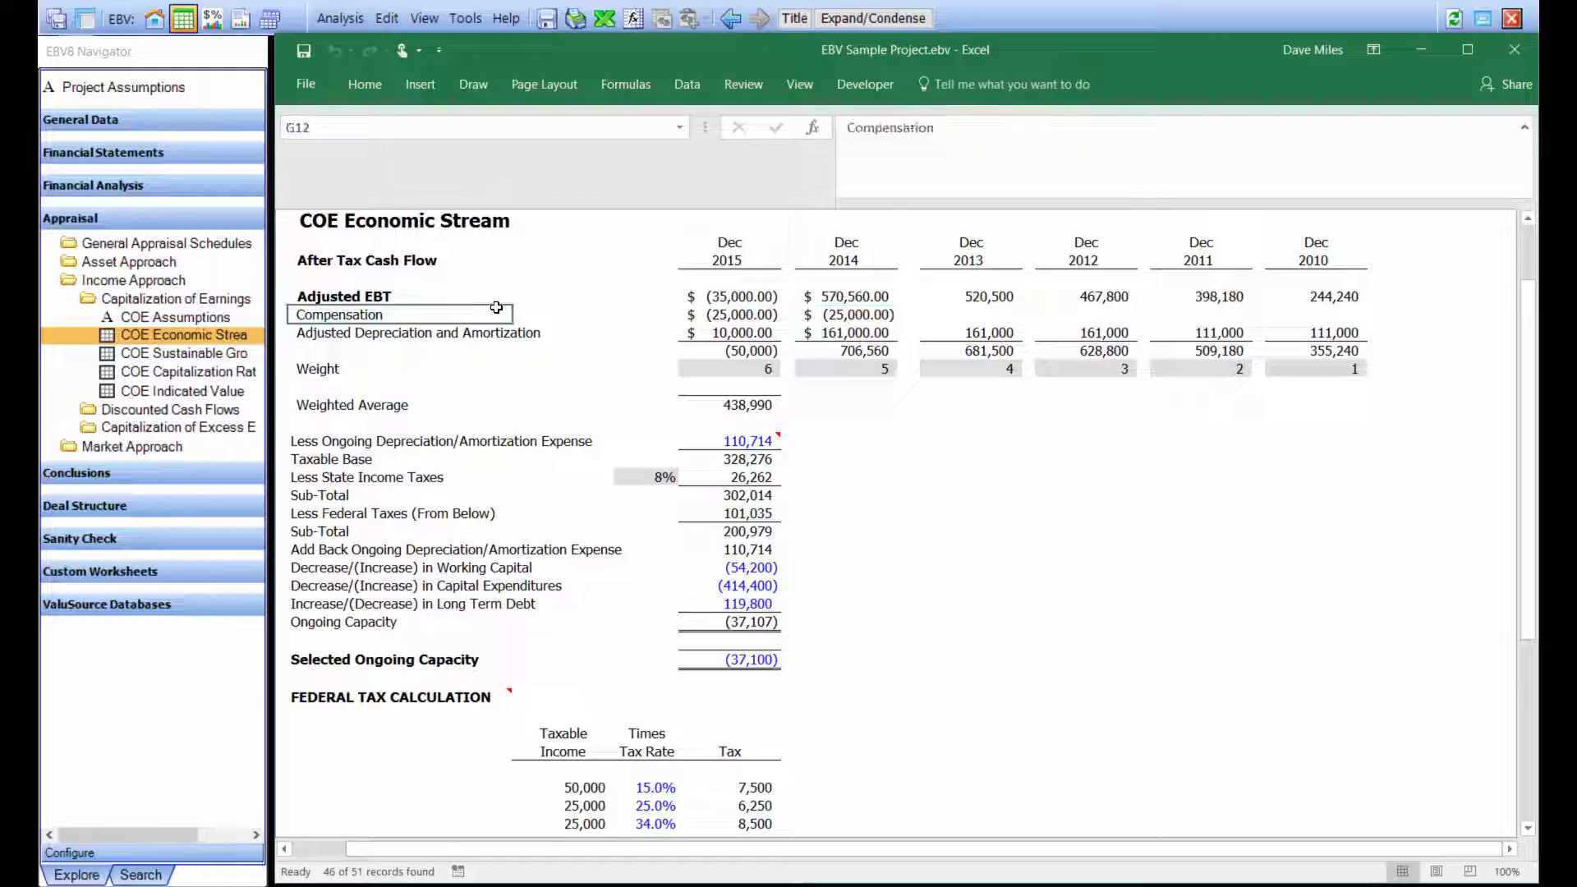
pyautogui.press('Right')
pyautogui.press('Right')
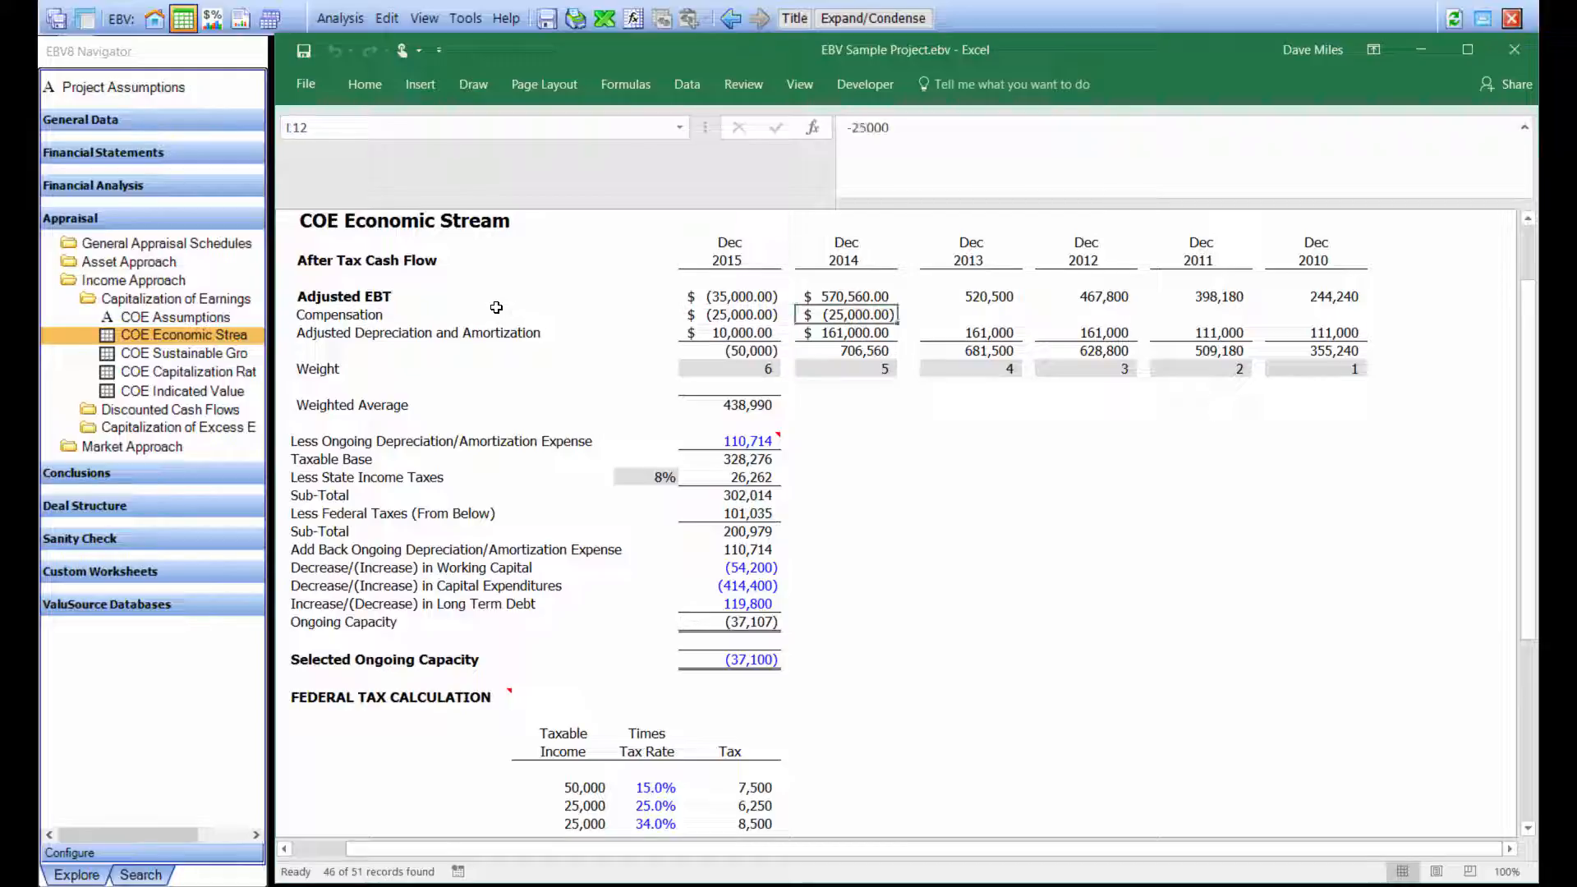